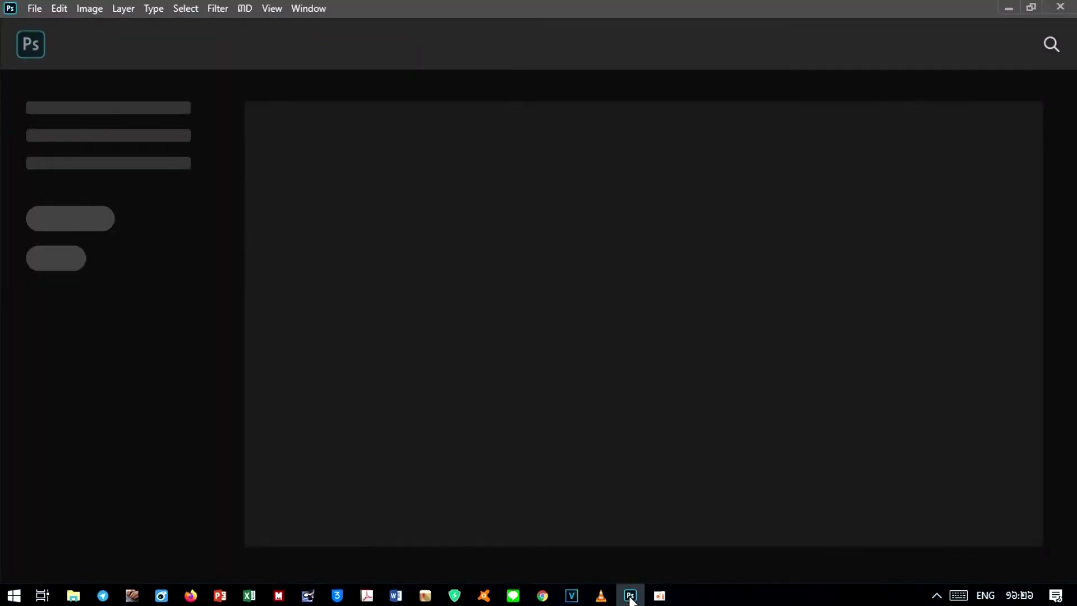
# Step: Open the Free-Download-Sunrise-Desktop-Images-Wallpapers photo from the Photo folder
pyautogui.moveTo(631, 599)
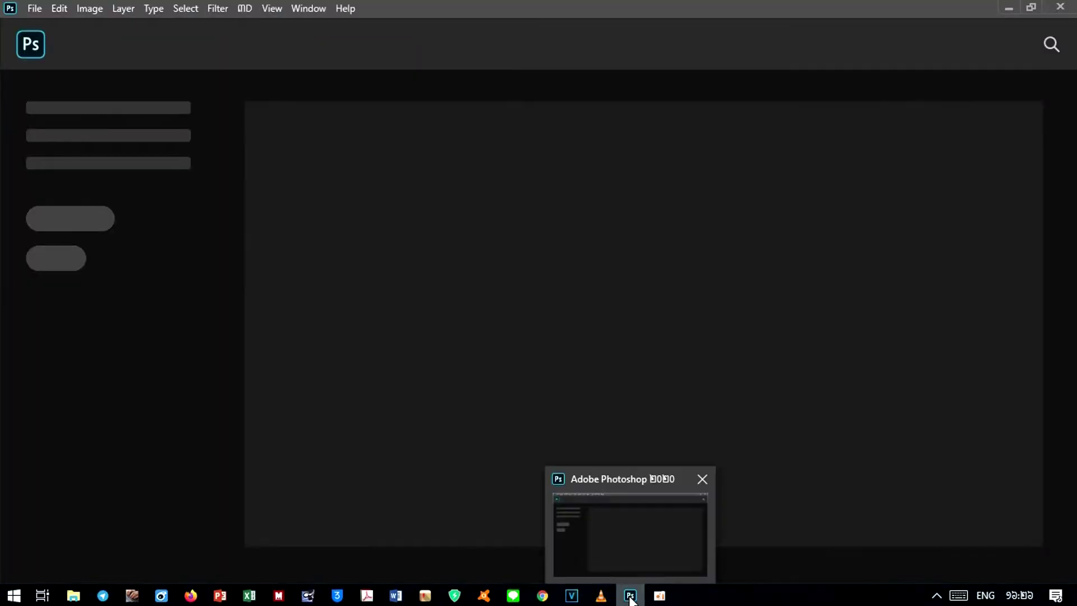
pyautogui.click(33, 9)
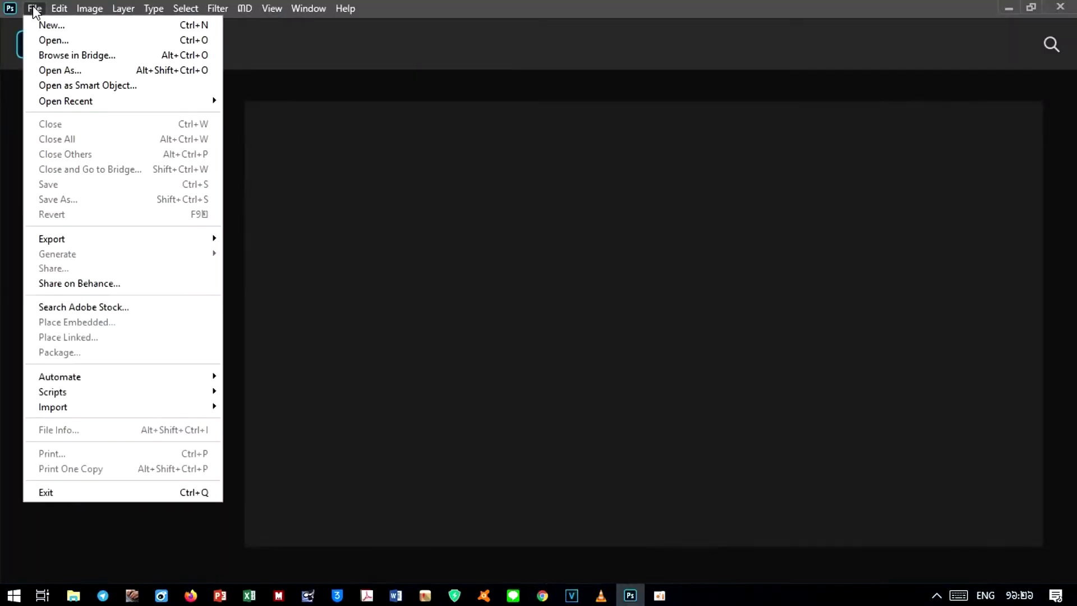
pyautogui.click(93, 43)
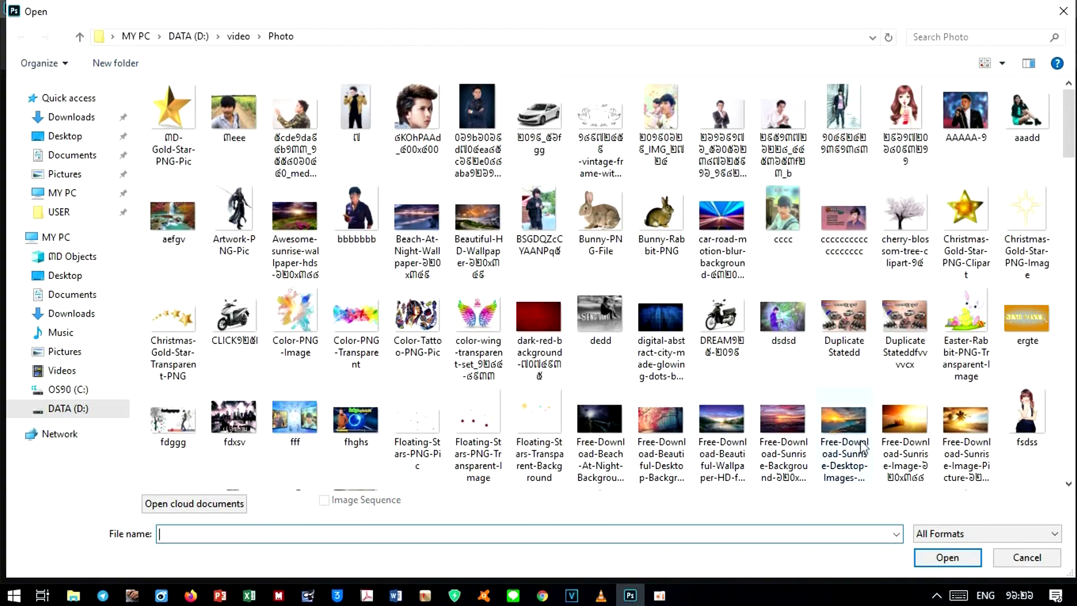
pyautogui.click(844, 417)
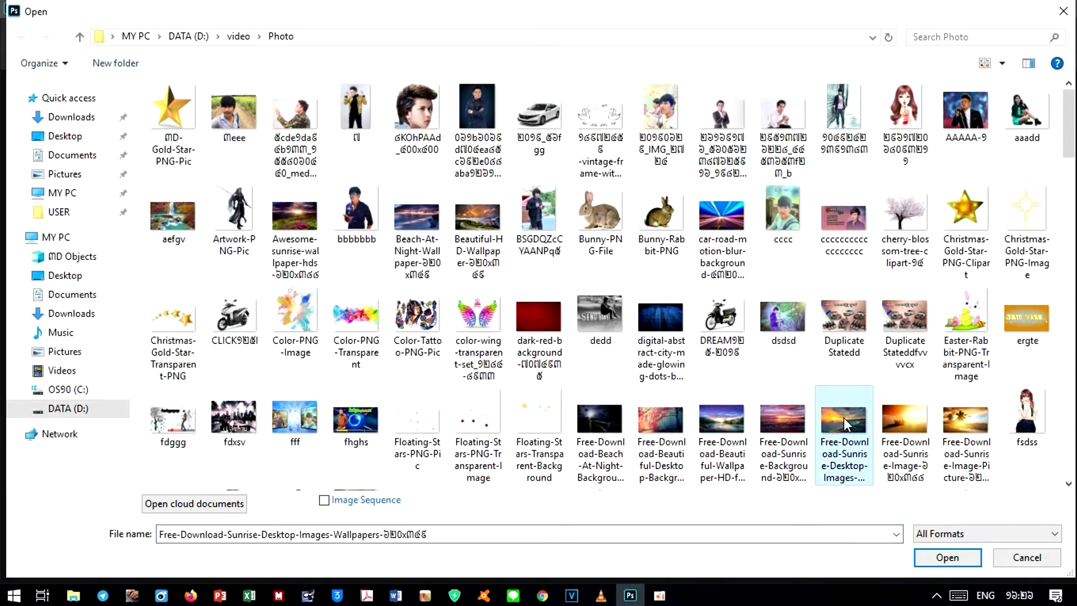
pyautogui.click(935, 558)
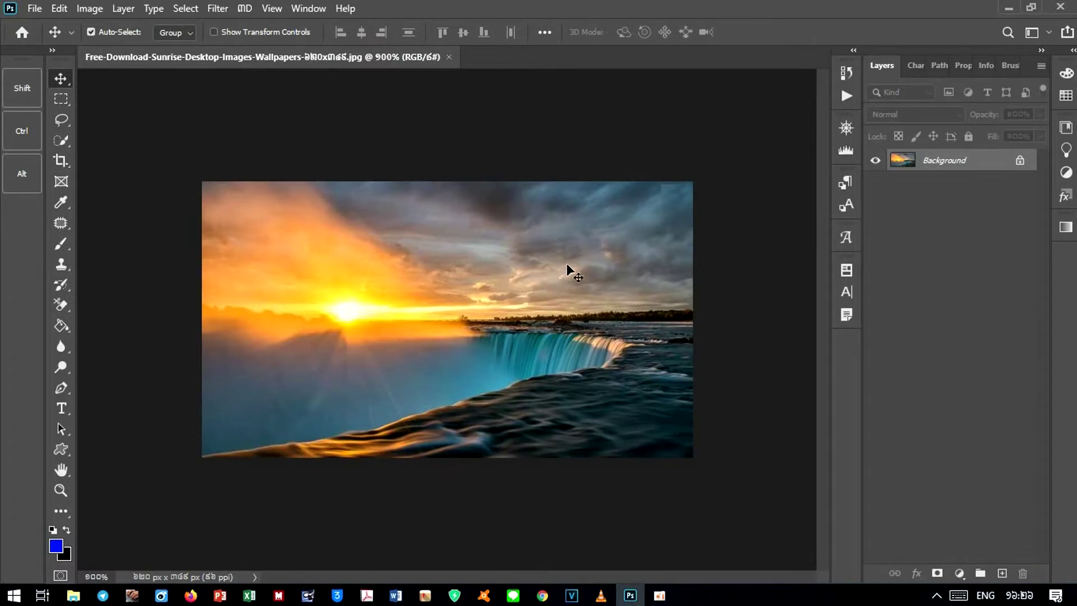
# Step: Create a new landscape grayscale document at 300 ppi with a white background
pyautogui.click(35, 8)
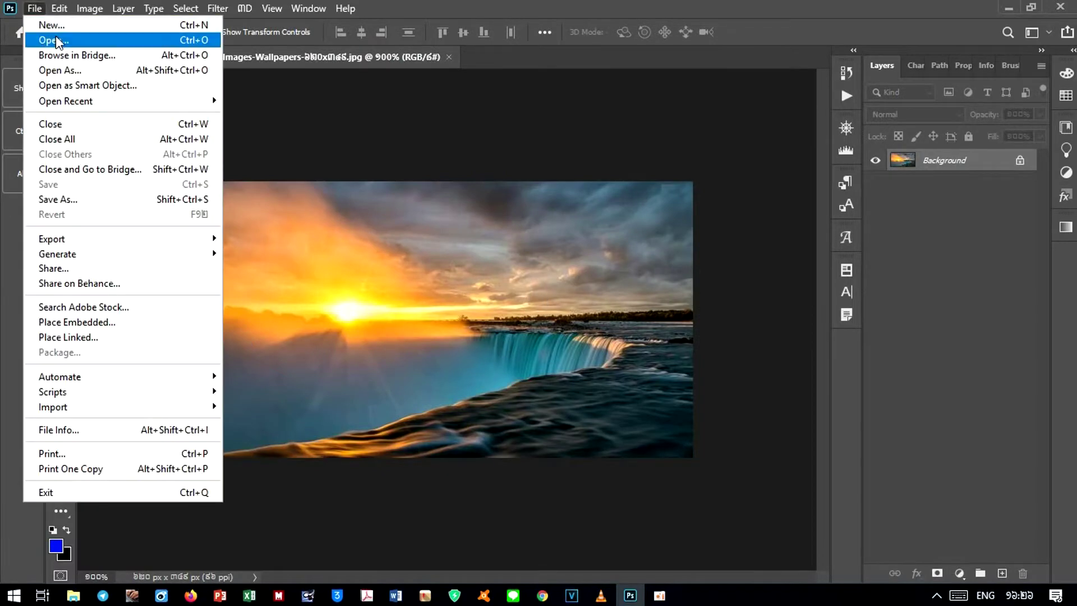
pyautogui.click(74, 26)
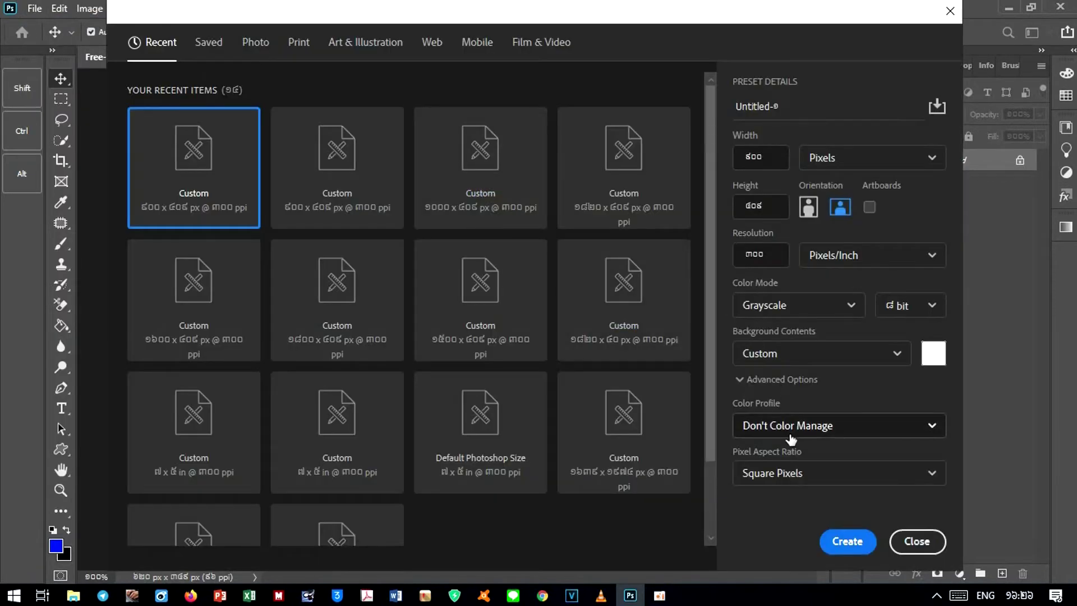
pyautogui.click(847, 541)
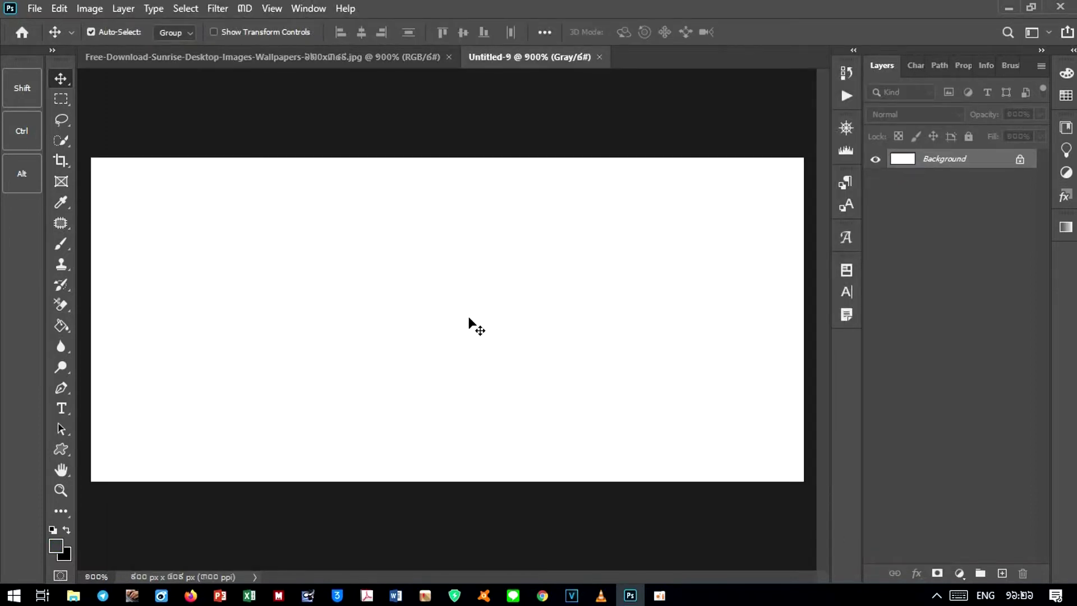
# Step: Convert the white background to a normal layer and move it into the sunrise photo document so it covers the canvas
pyautogui.moveTo(469, 318); pyautogui.dragTo(470, 313)
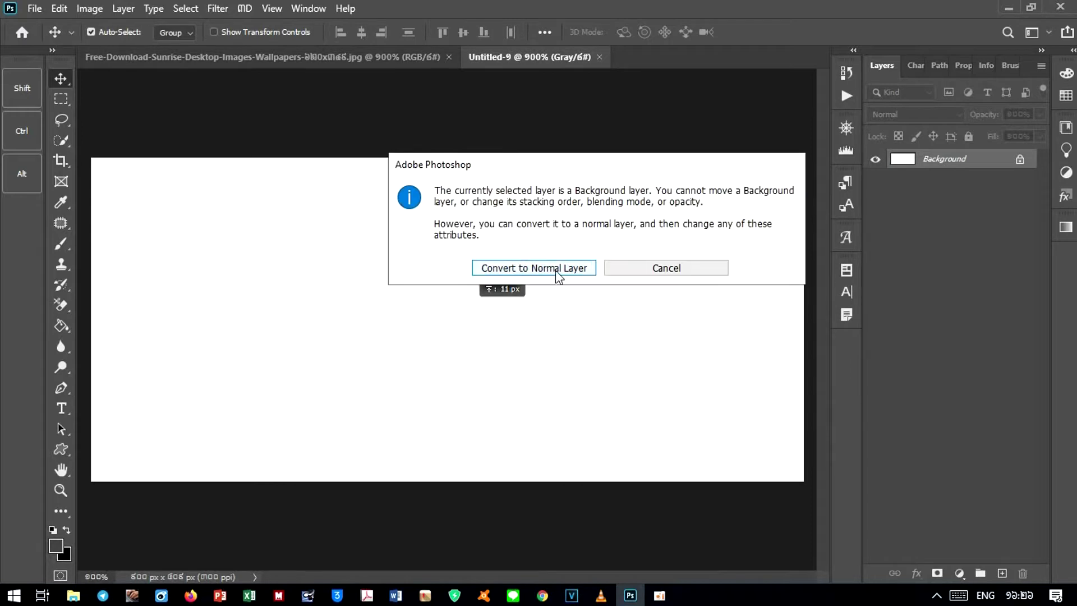
pyautogui.click(556, 271)
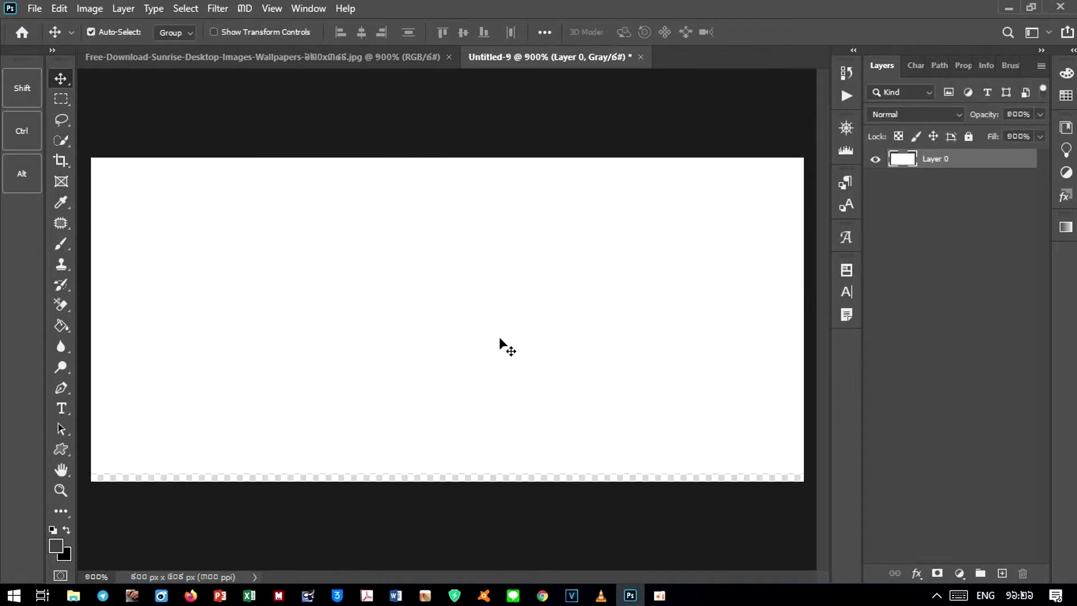
pyautogui.moveTo(499, 339); pyautogui.dragTo(363, 181)
pyautogui.moveTo(413, 313); pyautogui.dragTo(412, 312)
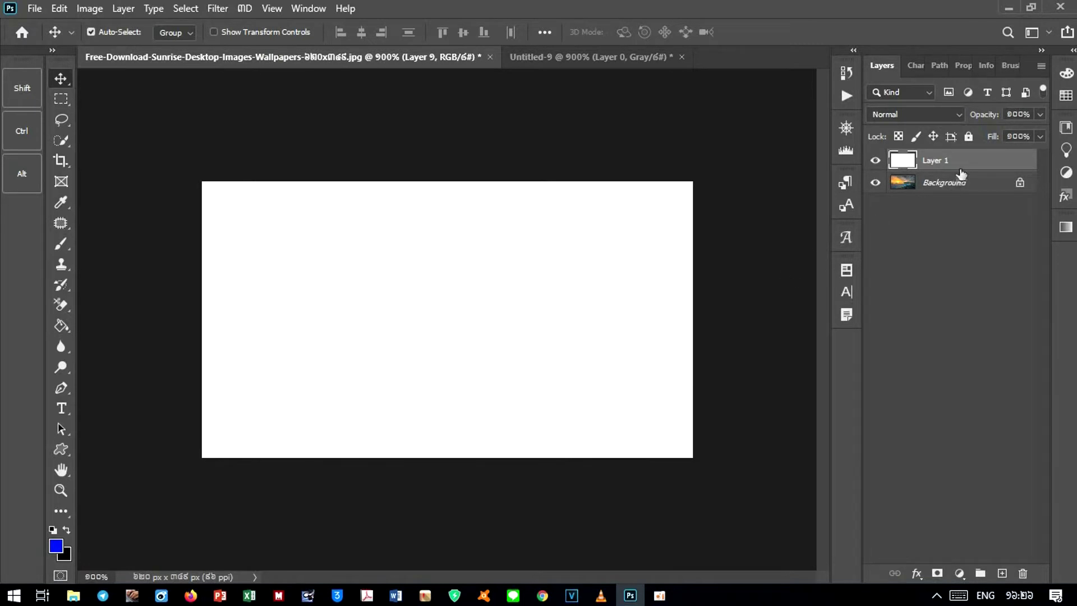
# Step: Unlock the photo's background layer so the white layer sits beneath it, and hide the photo layer
pyautogui.moveTo(967, 162); pyautogui.dragTo(976, 192)
pyautogui.click(1020, 182)
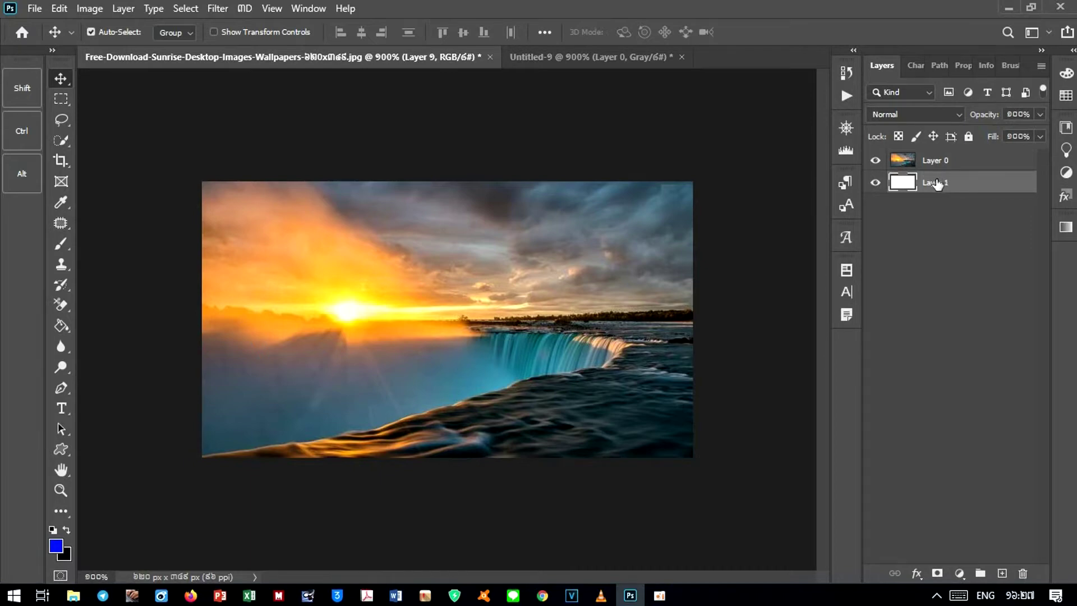
pyautogui.click(876, 161)
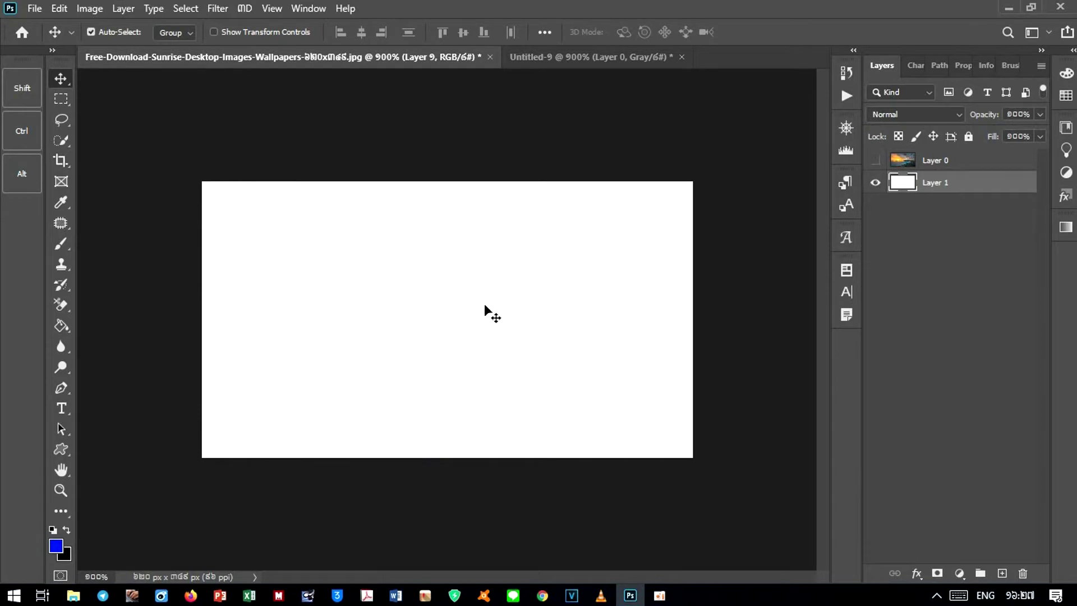
# Step: Add the horizontal text "khmer KH" in blue on the white canvas, above the white layer
pyautogui.click(62, 408)
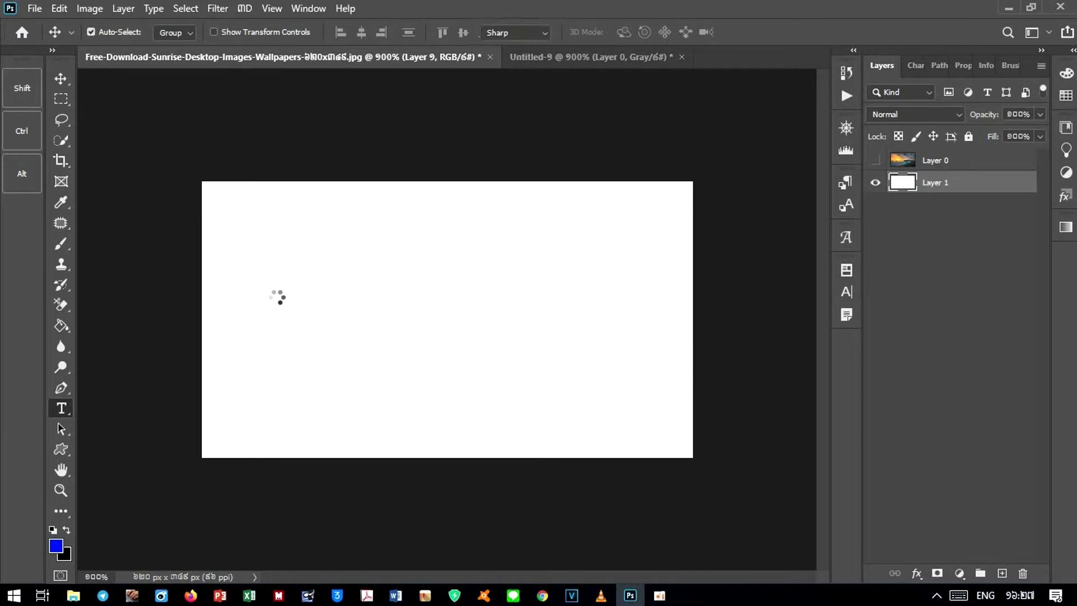
pyautogui.click(249, 318)
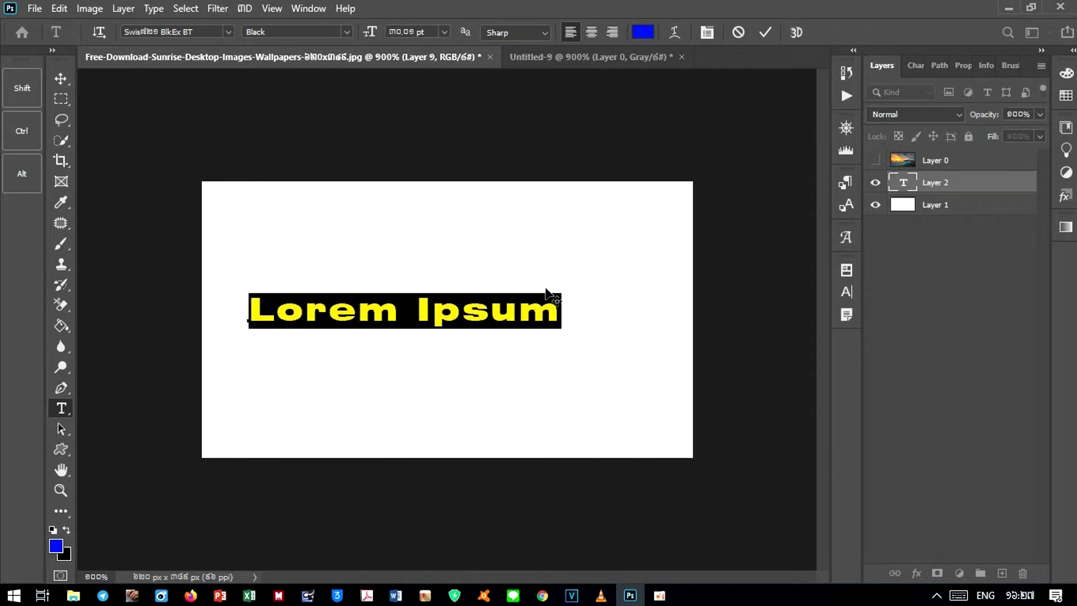
pyautogui.press('BackSpace')
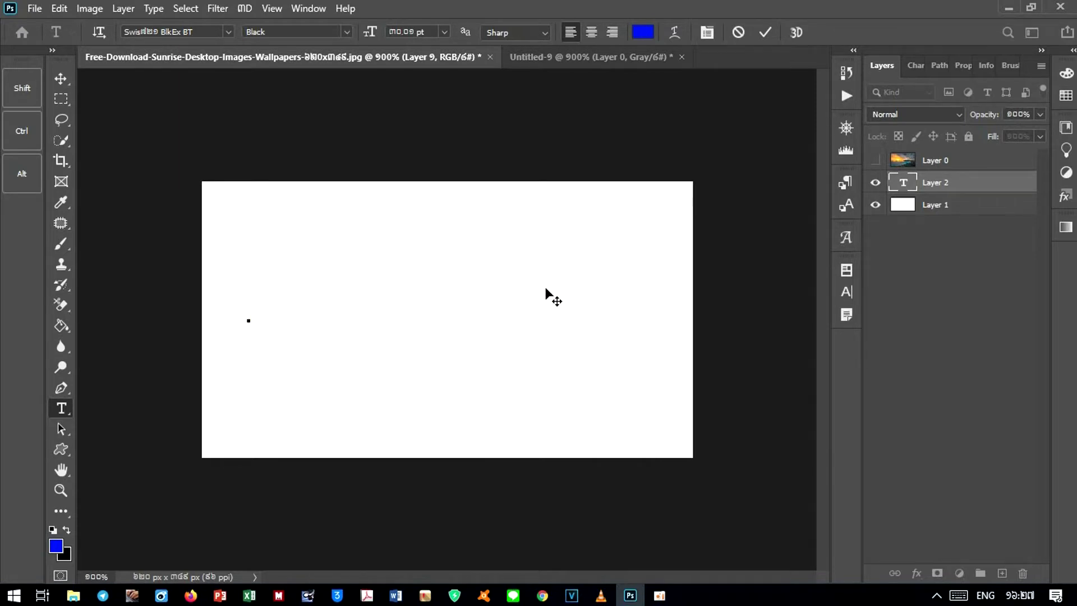
pyautogui.write('khme')
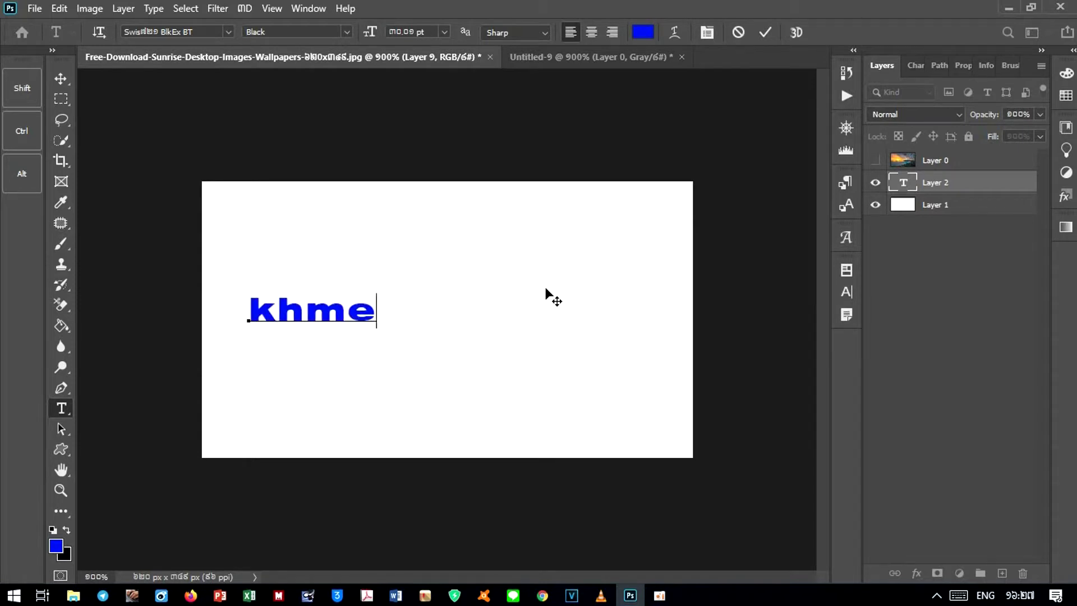
pyautogui.write('r JH')
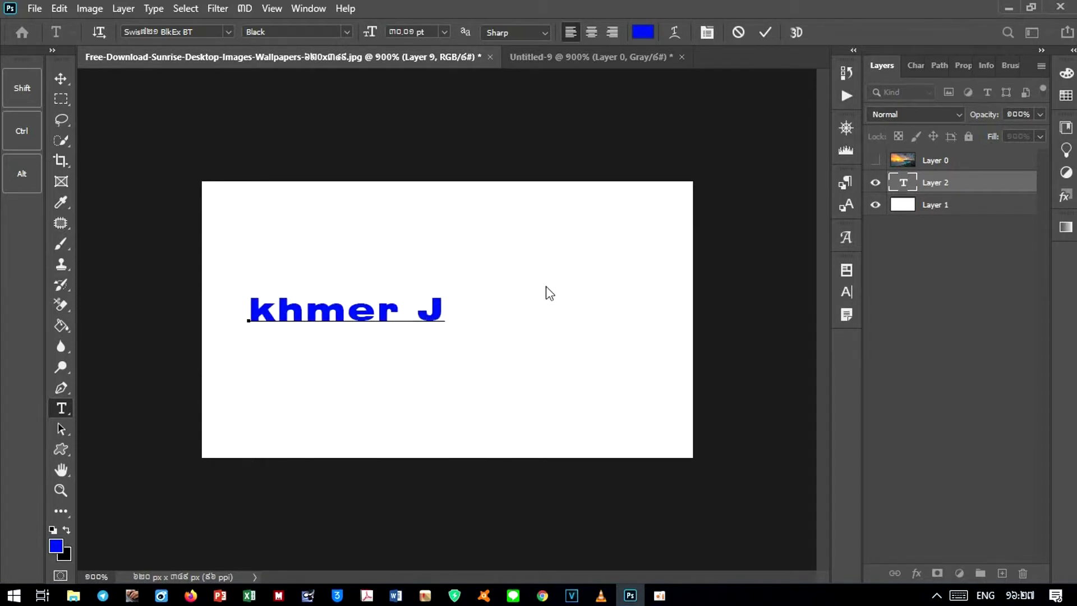
pyautogui.press('BackSpace')
pyautogui.press('BackSpace')
pyautogui.press('BackSpace')
pyautogui.write('KH')
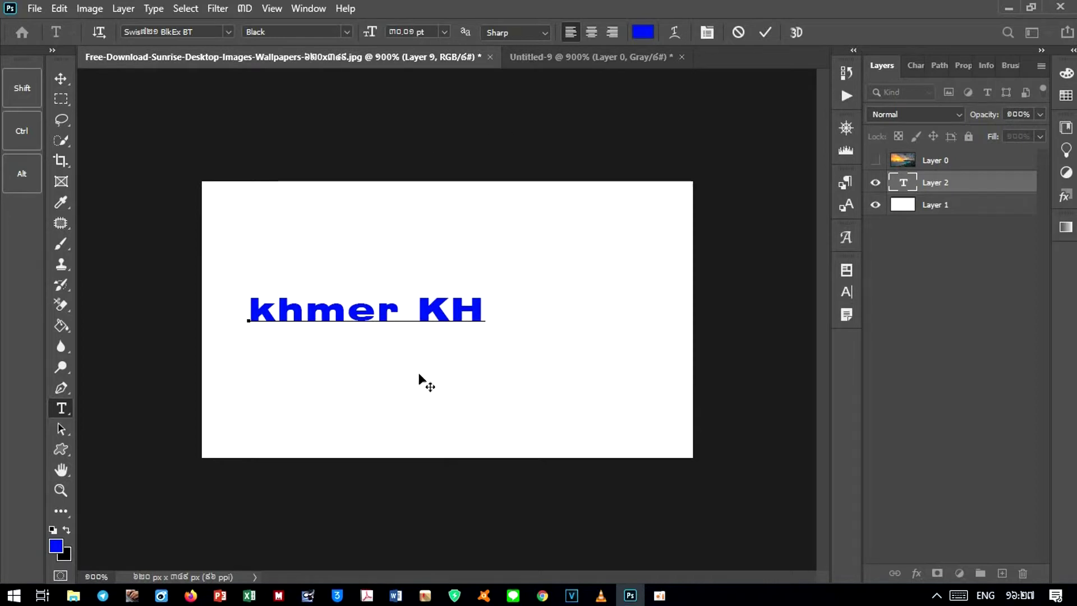
pyautogui.click(765, 32)
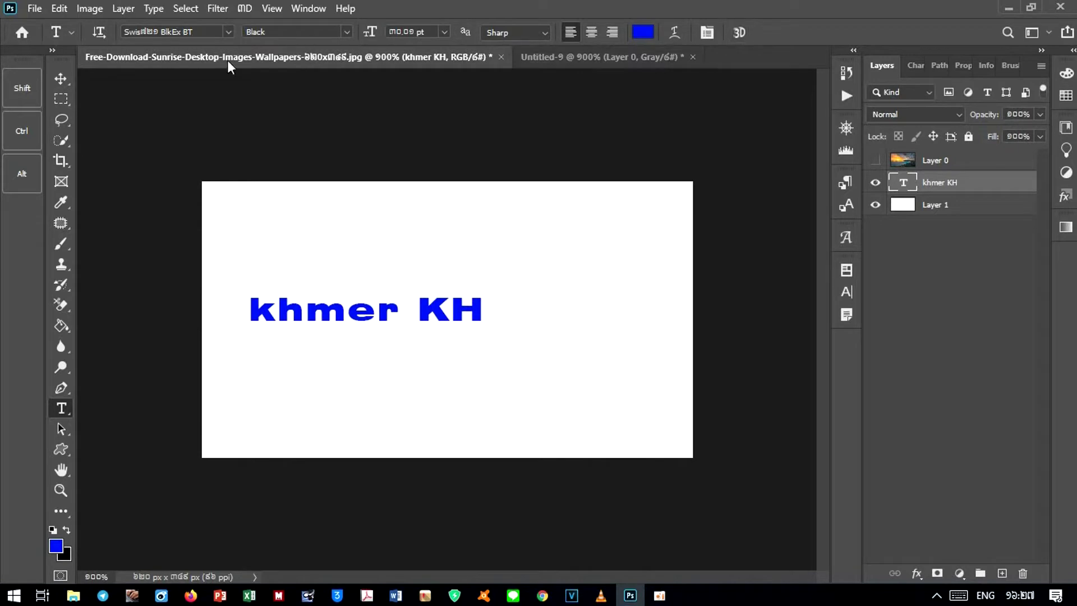
# Step: Show the transform controls and stretch the "khmer KH" text to nearly the canvas width, centred horizontally
pyautogui.click(60, 79)
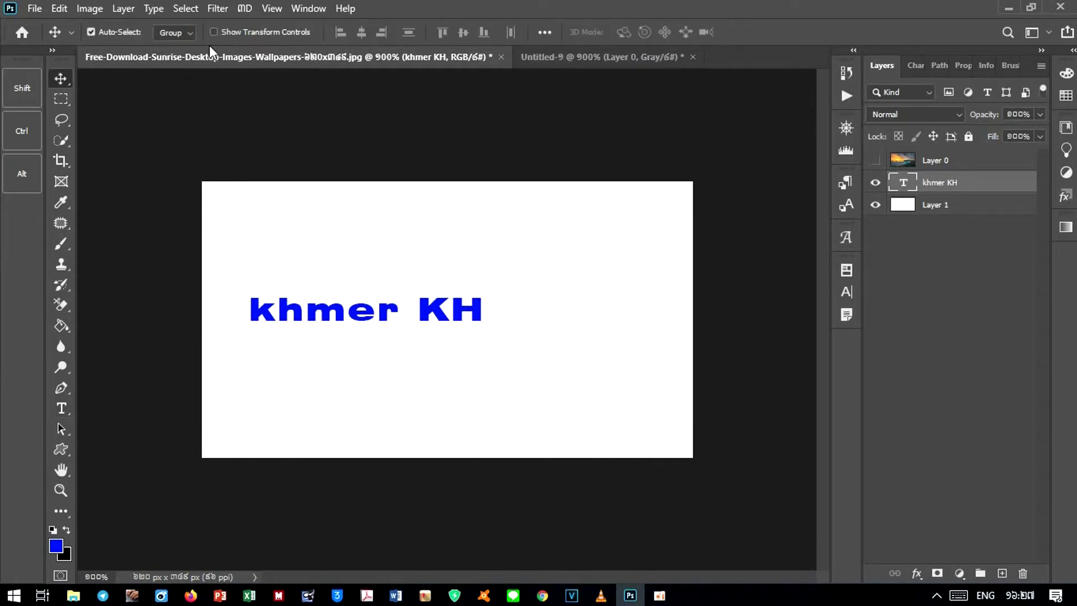
pyautogui.click(214, 32)
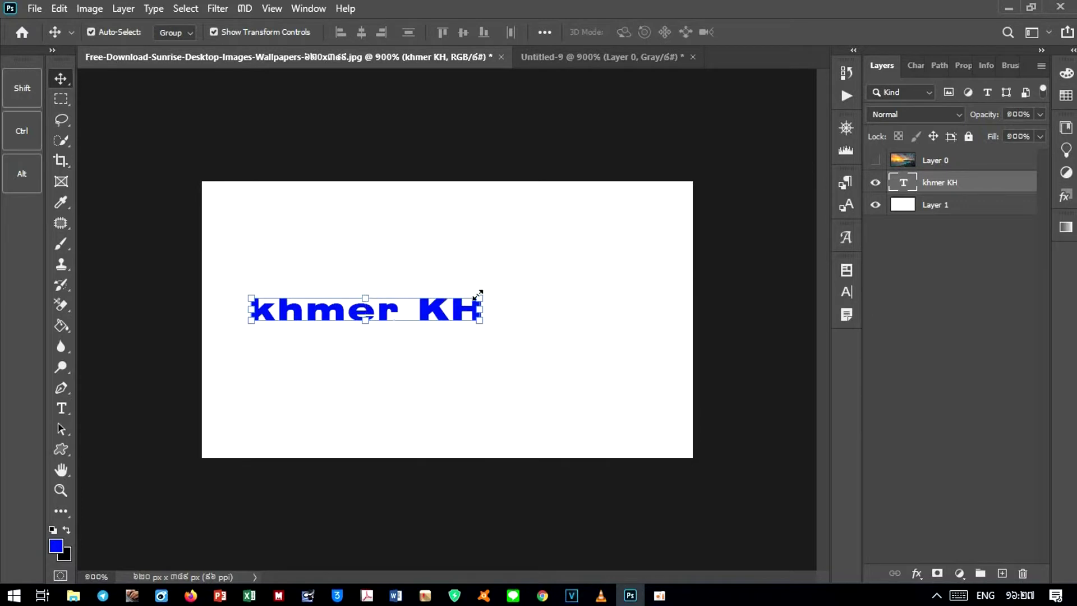
pyautogui.moveTo(480, 296); pyautogui.dragTo(652, 212)
pyautogui.moveTo(483, 273); pyautogui.dragTo(476, 329)
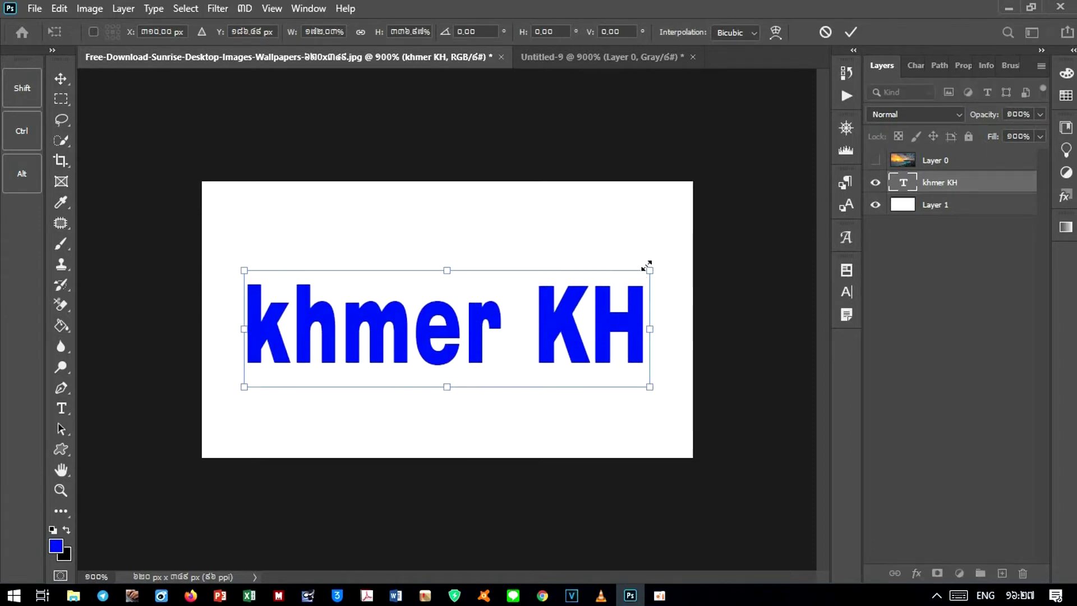
pyautogui.moveTo(650, 270); pyautogui.dragTo(664, 237)
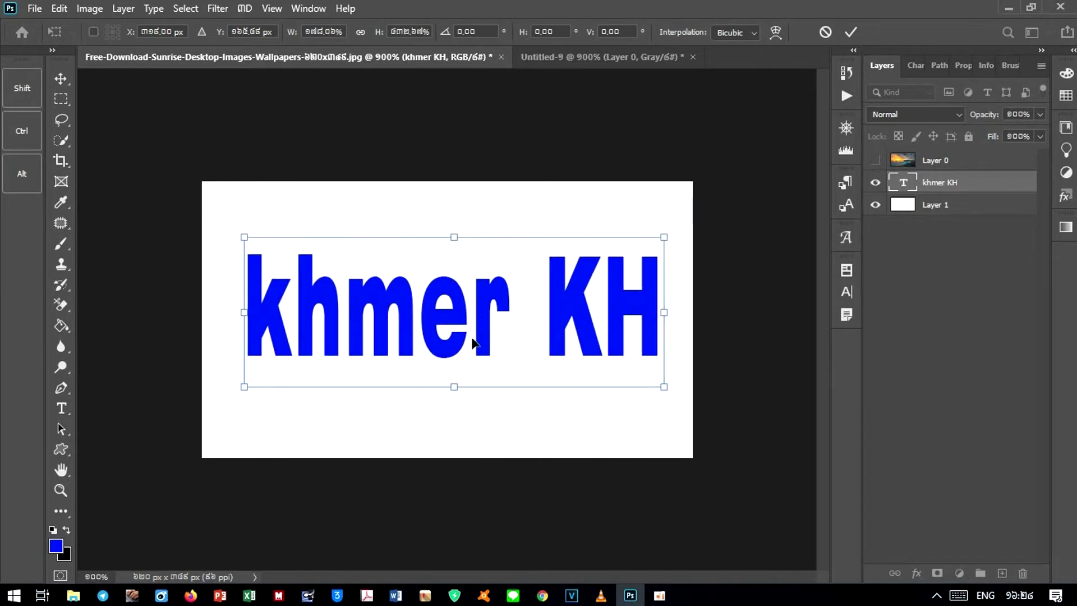
pyautogui.moveTo(442, 321); pyautogui.dragTo(434, 324)
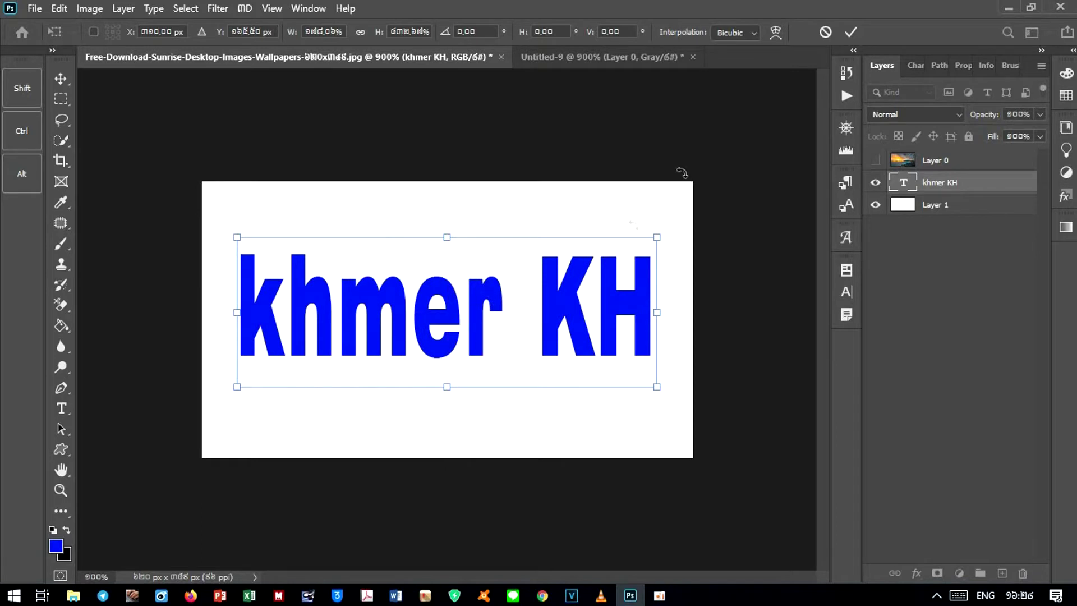
pyautogui.click(850, 32)
pyautogui.click(655, 163)
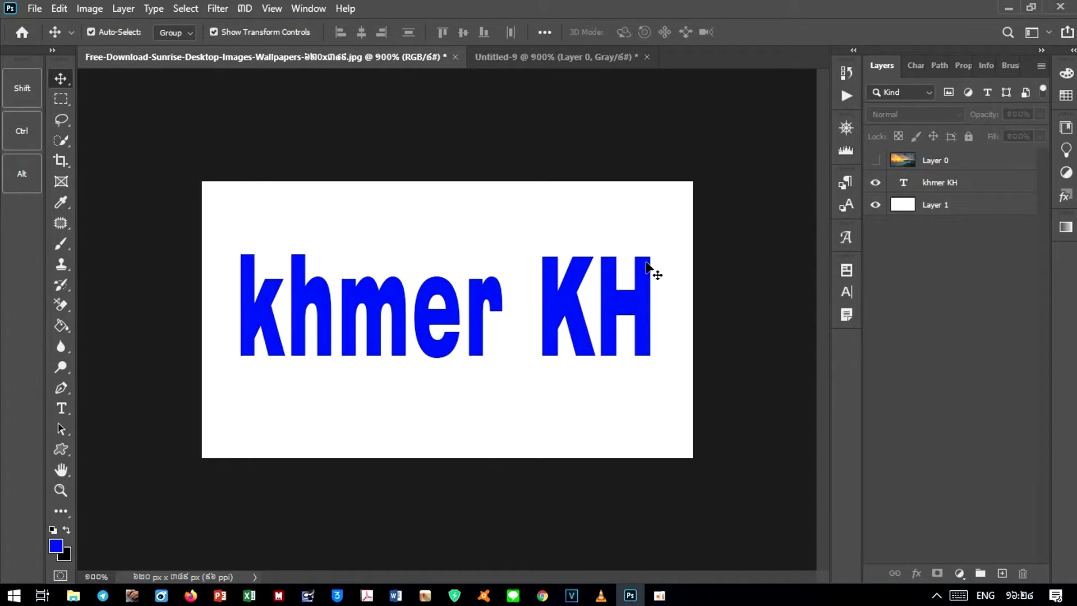
# Step: Show the sunrise photo layer again and reduce its fill to about 42% so the text shows through
pyautogui.click(950, 167)
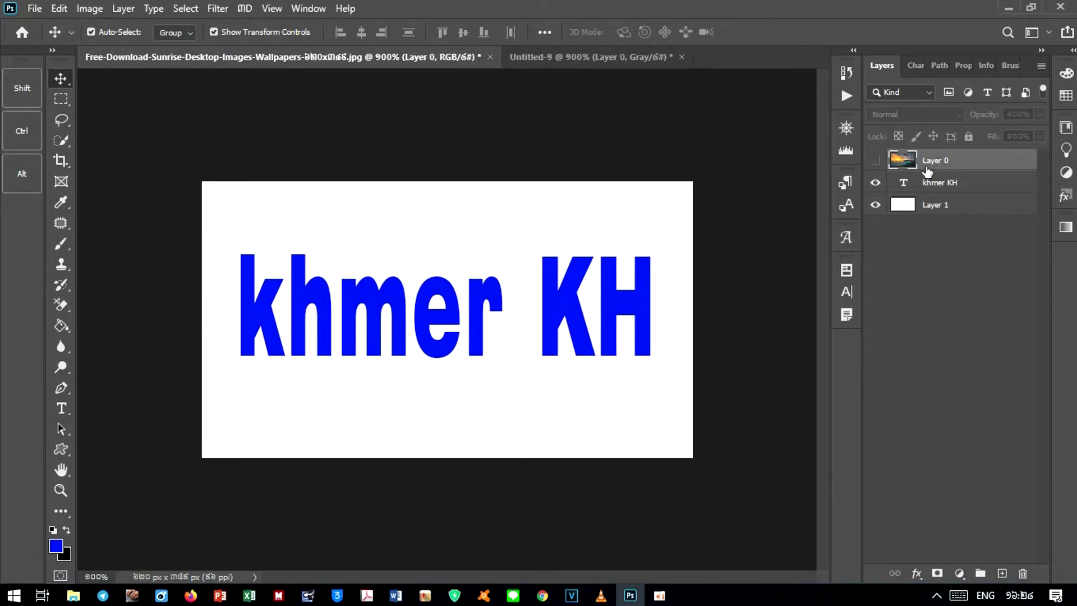
pyautogui.click(876, 161)
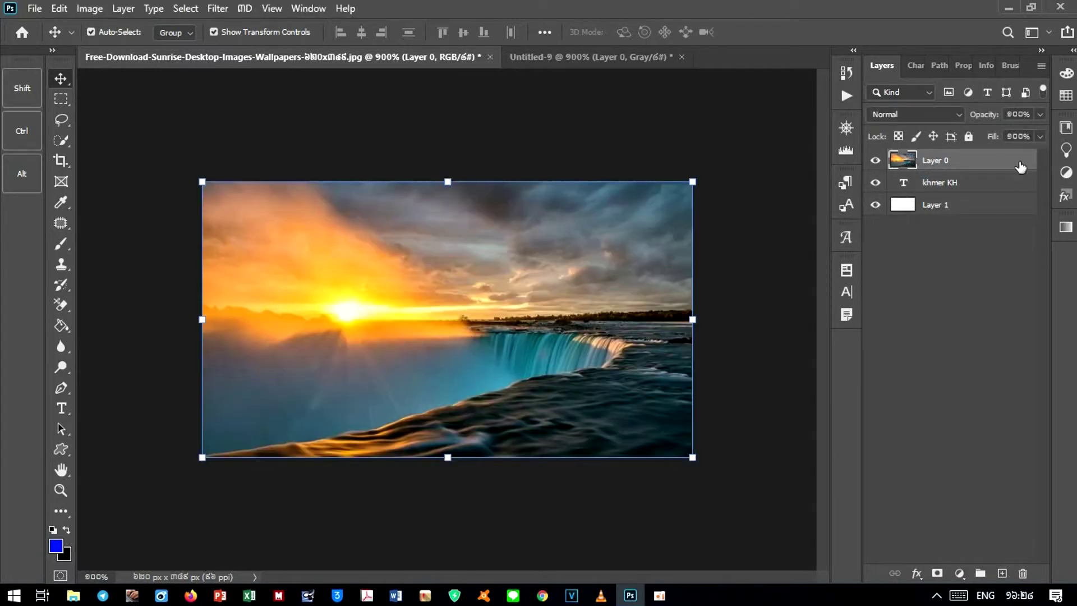
pyautogui.click(1038, 138)
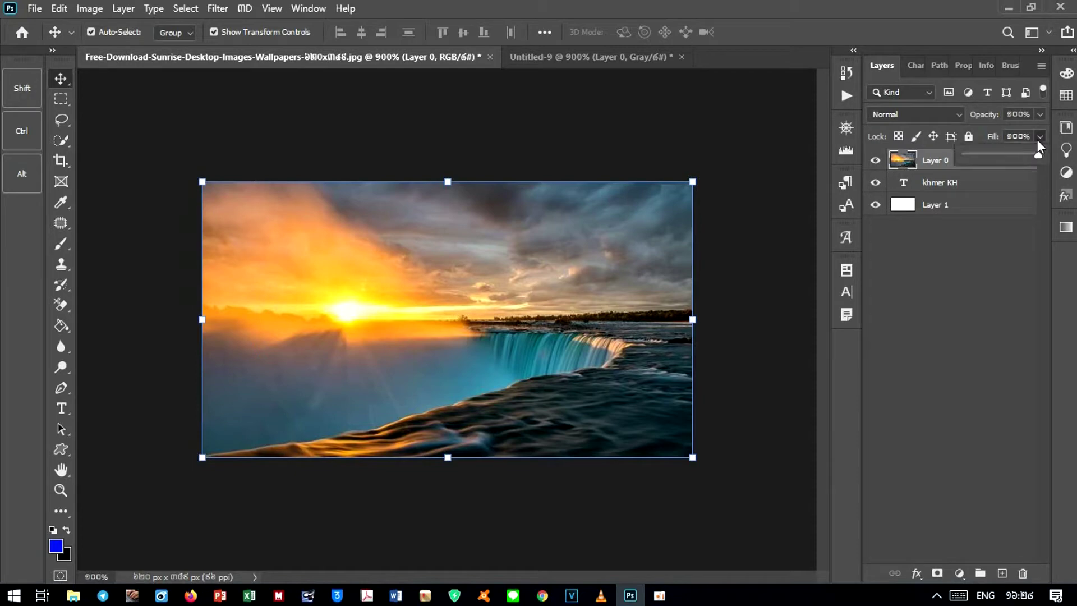
pyautogui.moveTo(1021, 155); pyautogui.dragTo(1008, 155)
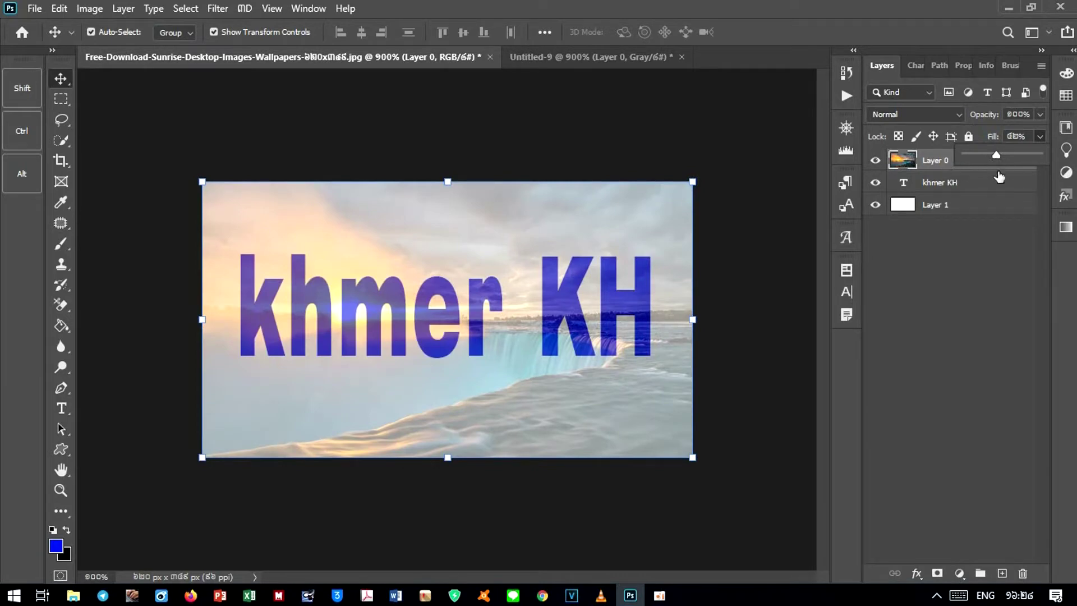
# Step: Select the "khmer KH" text layer and rasterize its type
pyautogui.click(977, 193)
pyautogui.click(977, 193)
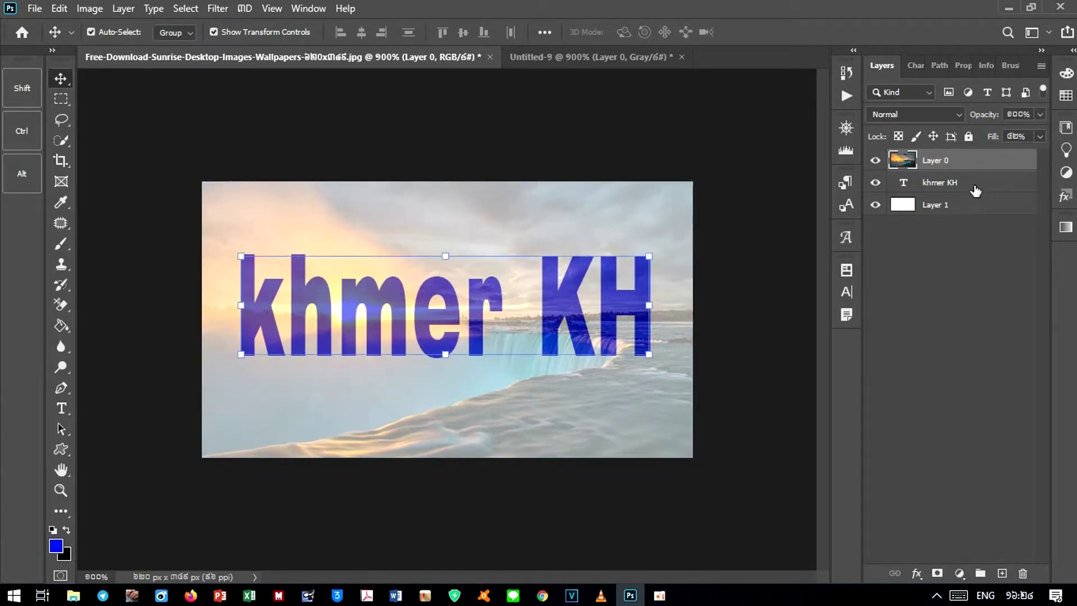
pyautogui.rightClick(973, 183)
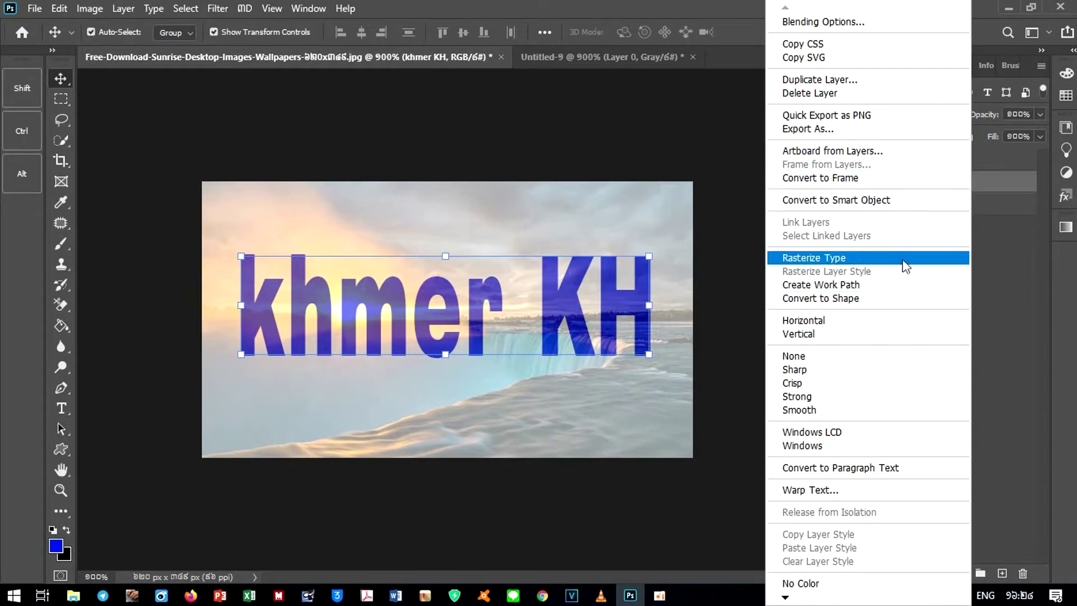
pyautogui.click(865, 261)
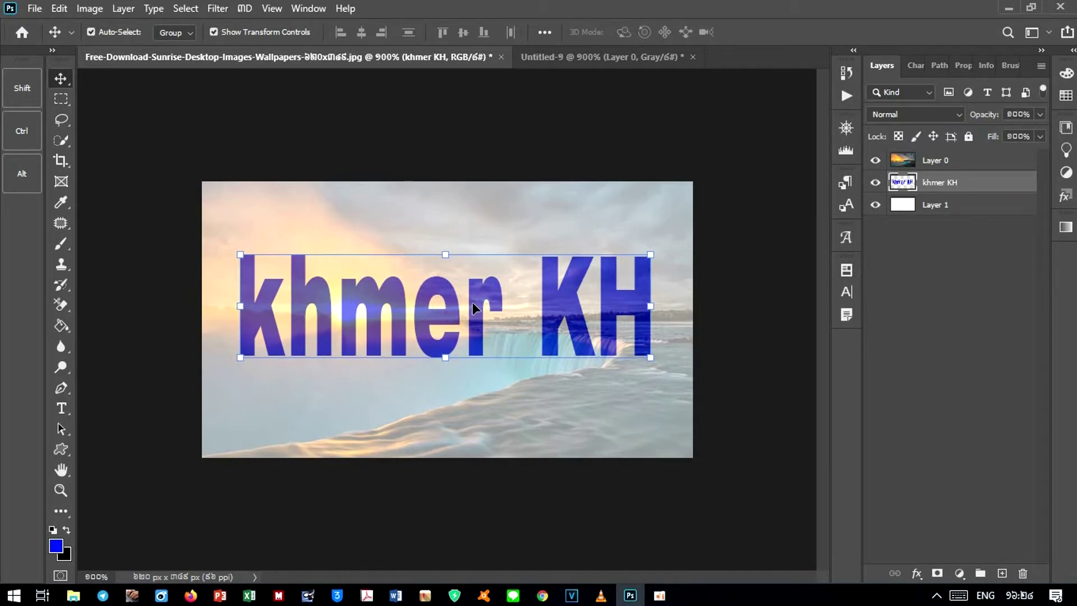
# Step: Load the "khmer KH" layer's transparency as a new selection
pyautogui.click(185, 8)
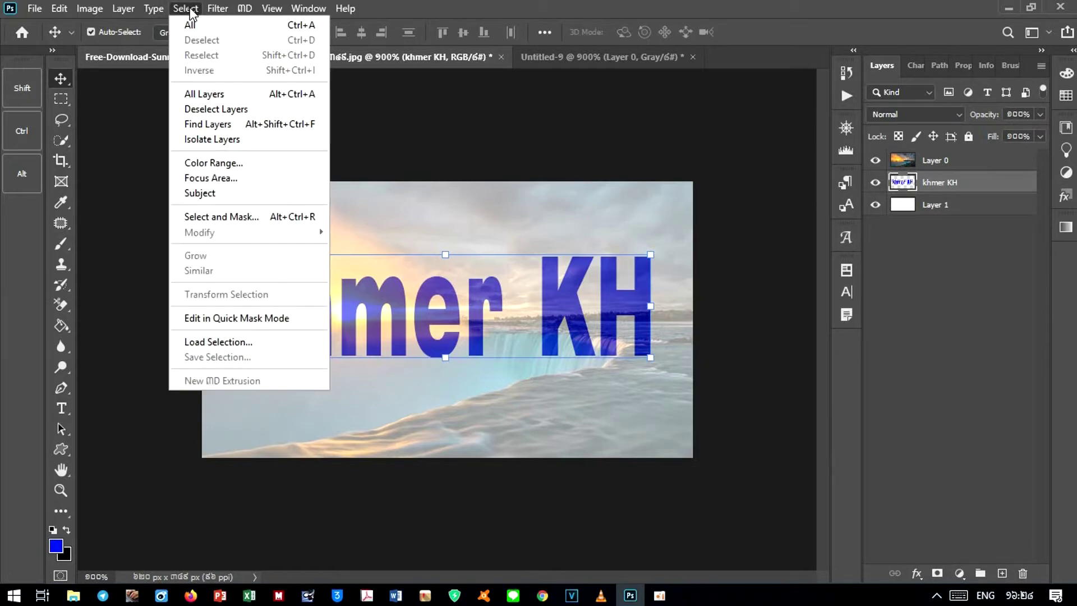
pyautogui.click(235, 340)
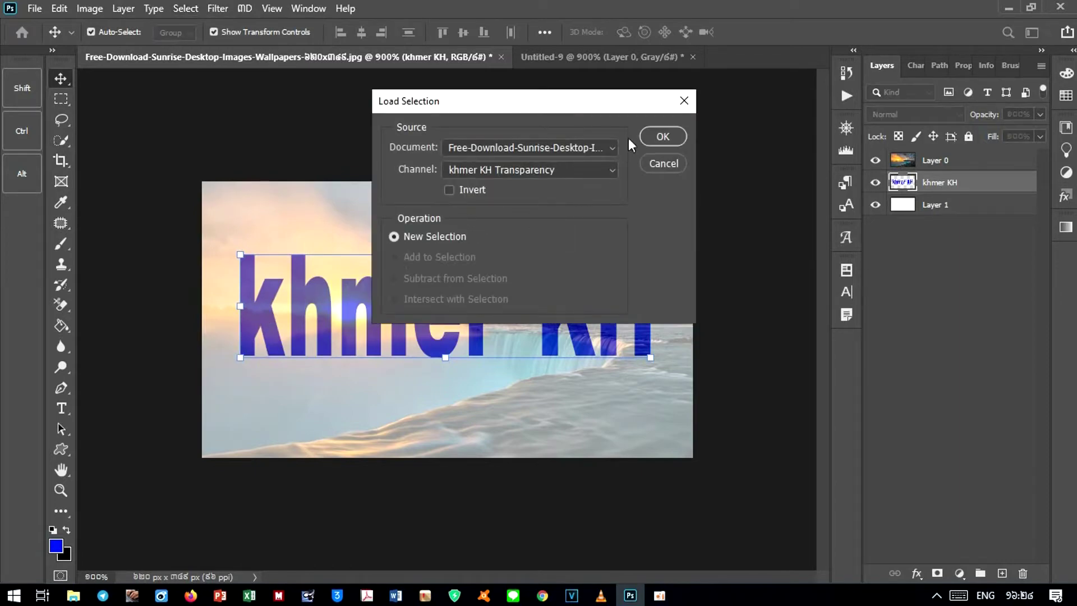
pyautogui.click(657, 136)
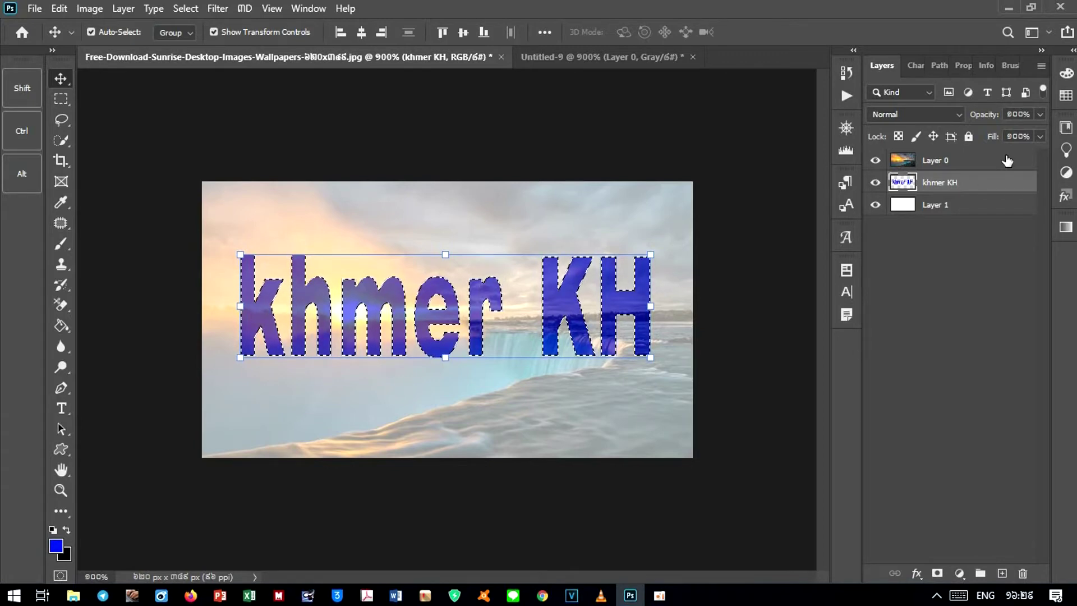
# Step: On the sunrise photo layer, invert the selection, delete the photo outside the lettering and deselect
pyautogui.click(976, 167)
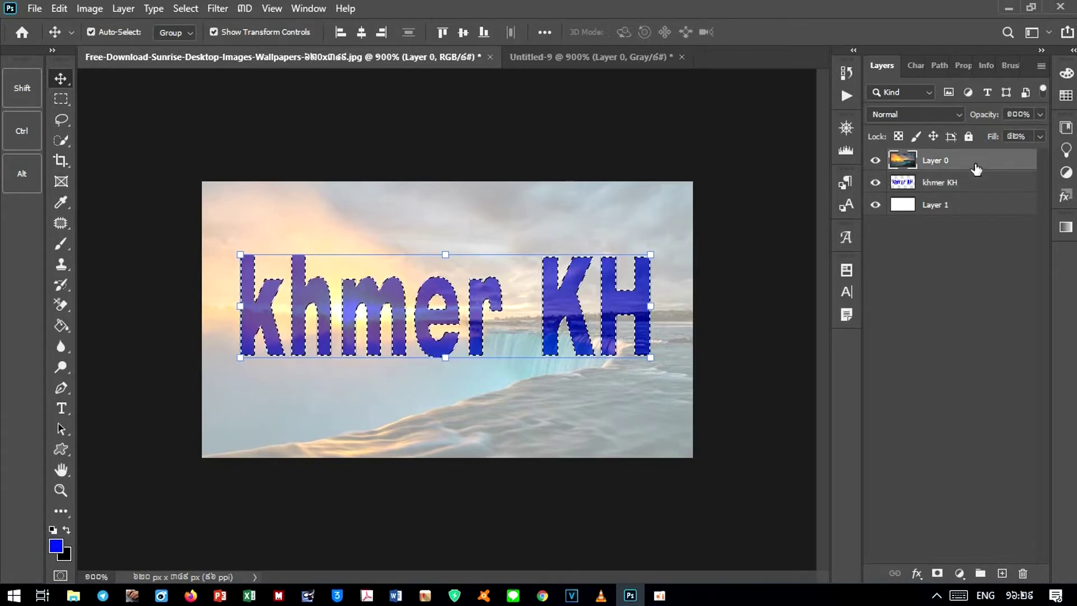
pyautogui.press('ctrl')
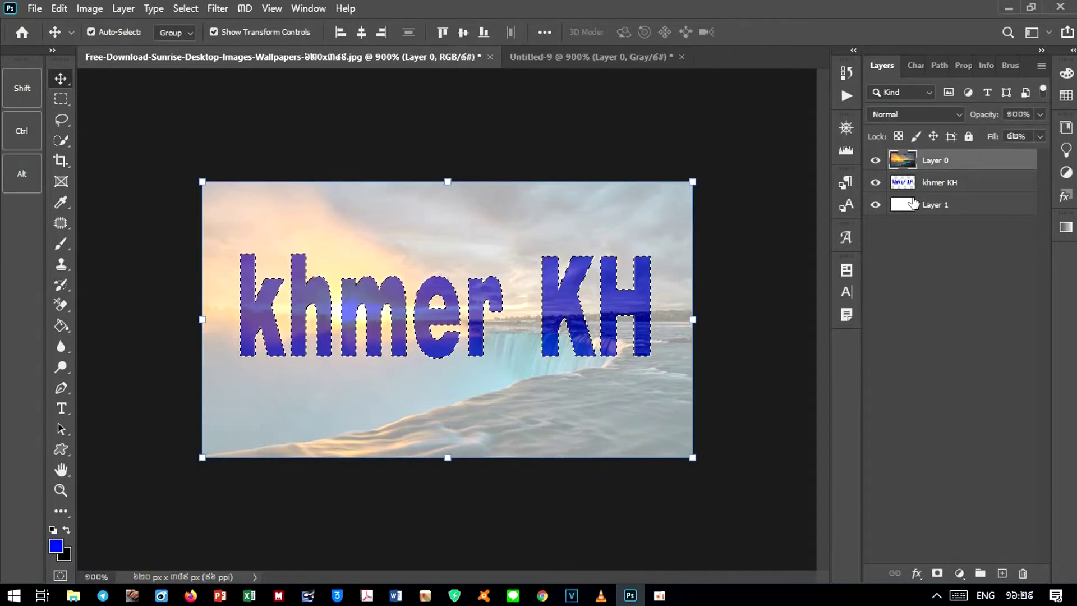
pyautogui.press('Delete')
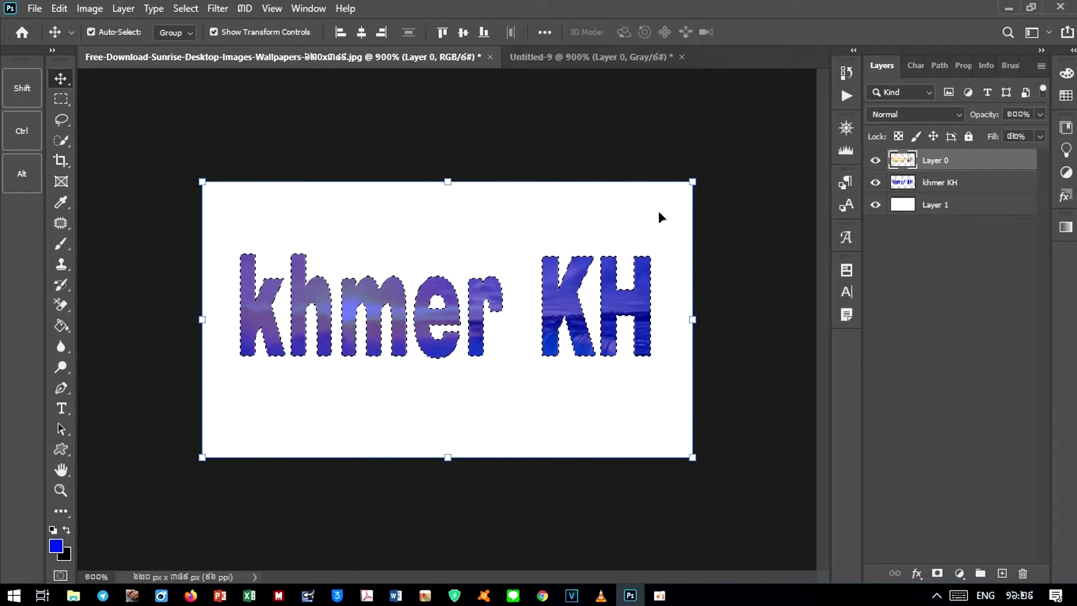
pyautogui.click(751, 234)
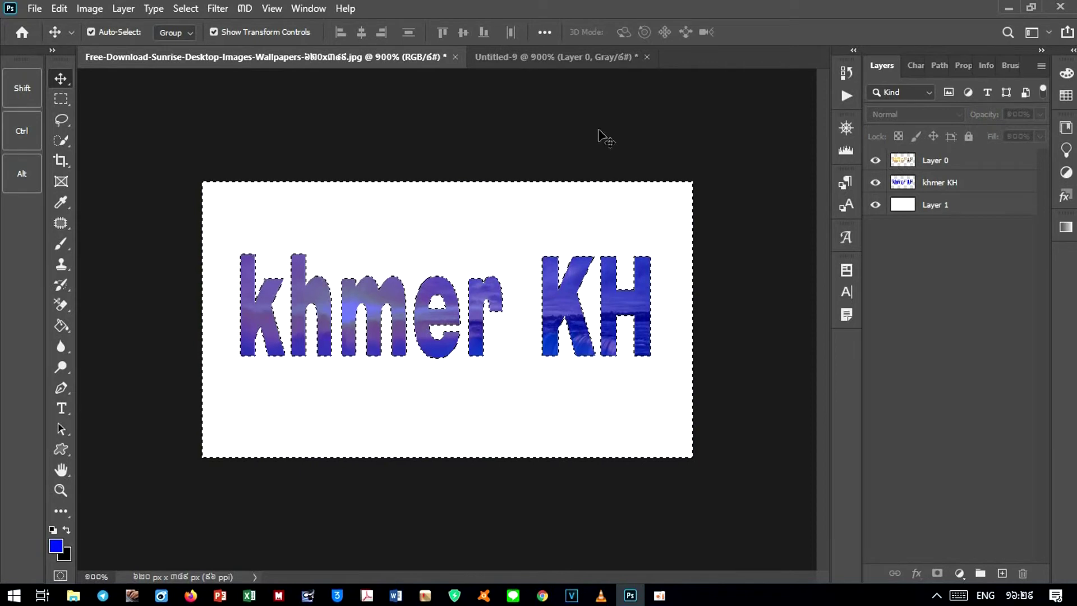
pyautogui.click(186, 9)
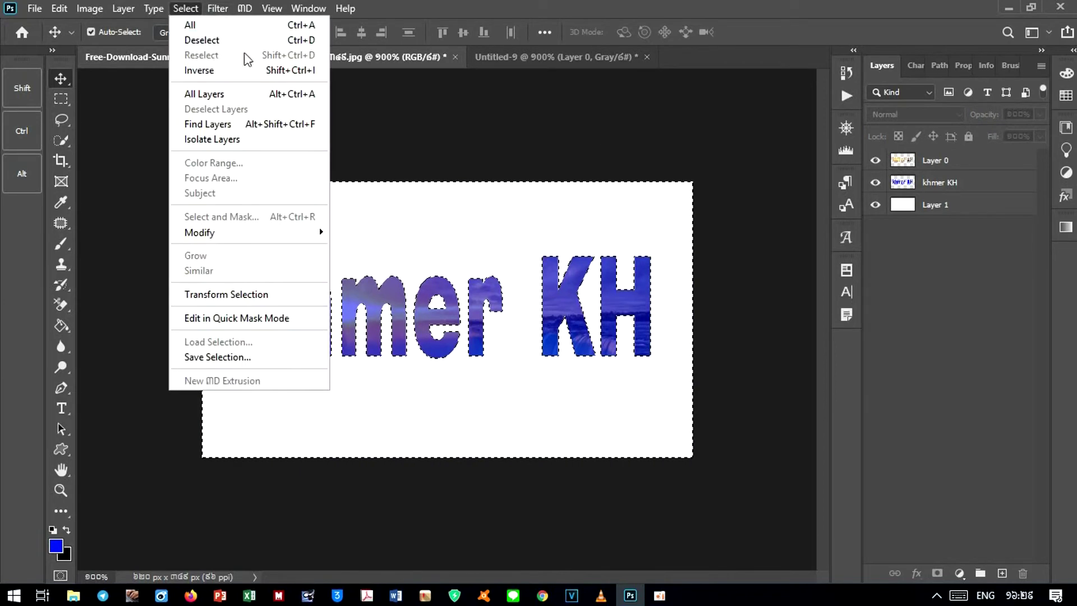
pyautogui.click(233, 39)
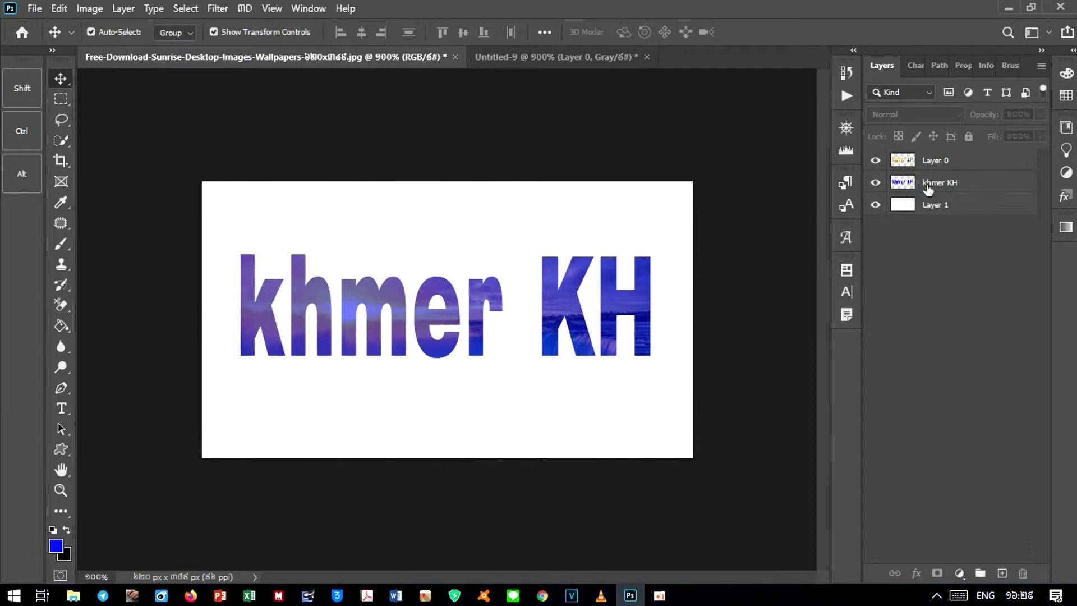
# Step: Duplicate the cut-out photo layer Layer 0 and give the original a 3 px yellow outside stroke
pyautogui.moveTo(961, 164); pyautogui.dragTo(1004, 575)
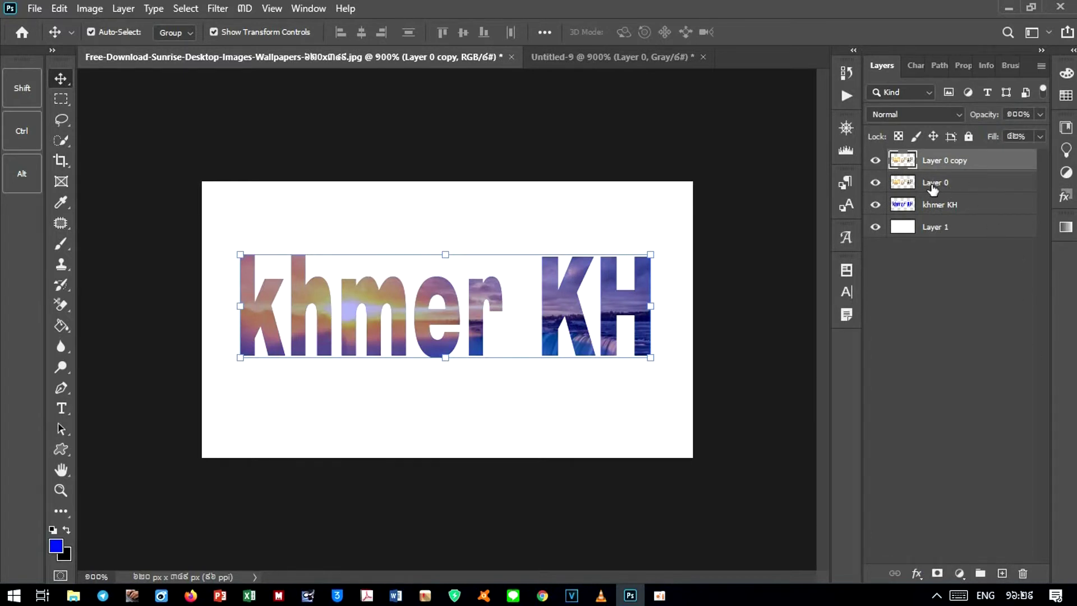
pyautogui.click(970, 183)
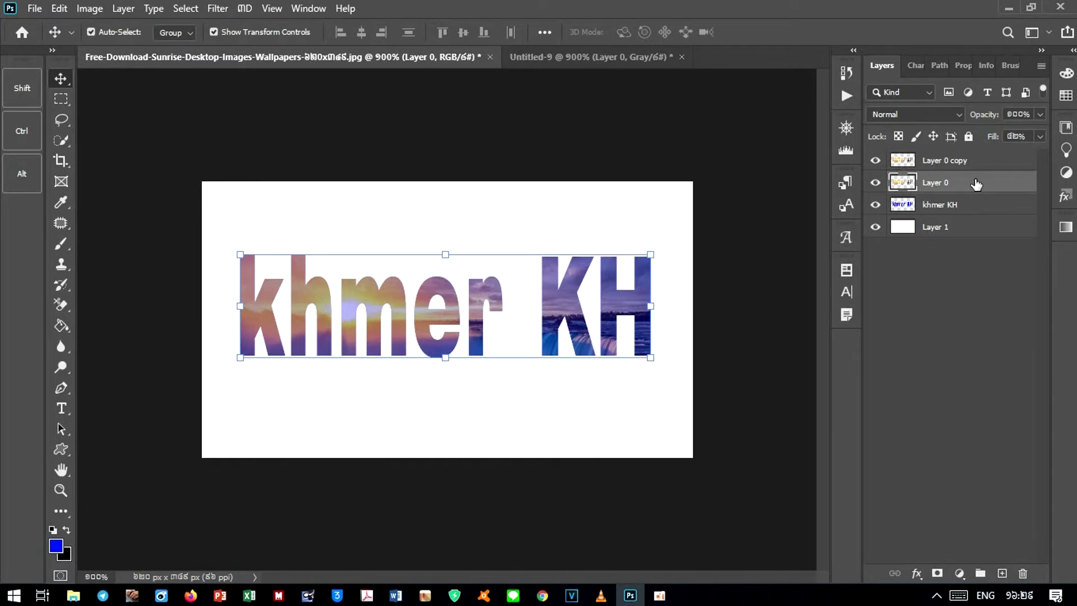
pyautogui.doubleClick(976, 184)
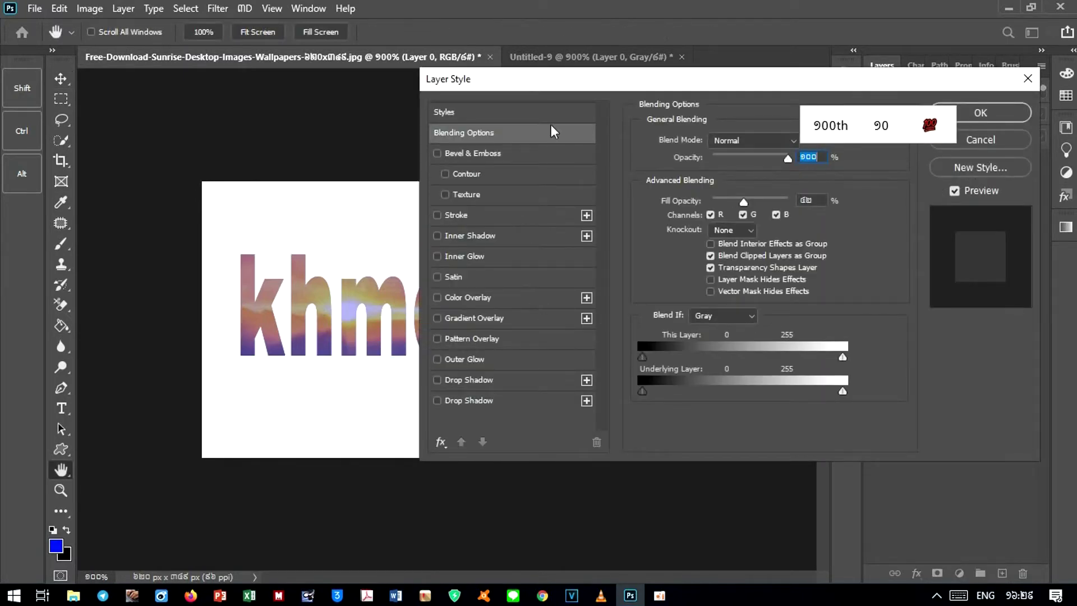
pyautogui.moveTo(693, 85); pyautogui.dragTo(842, 45)
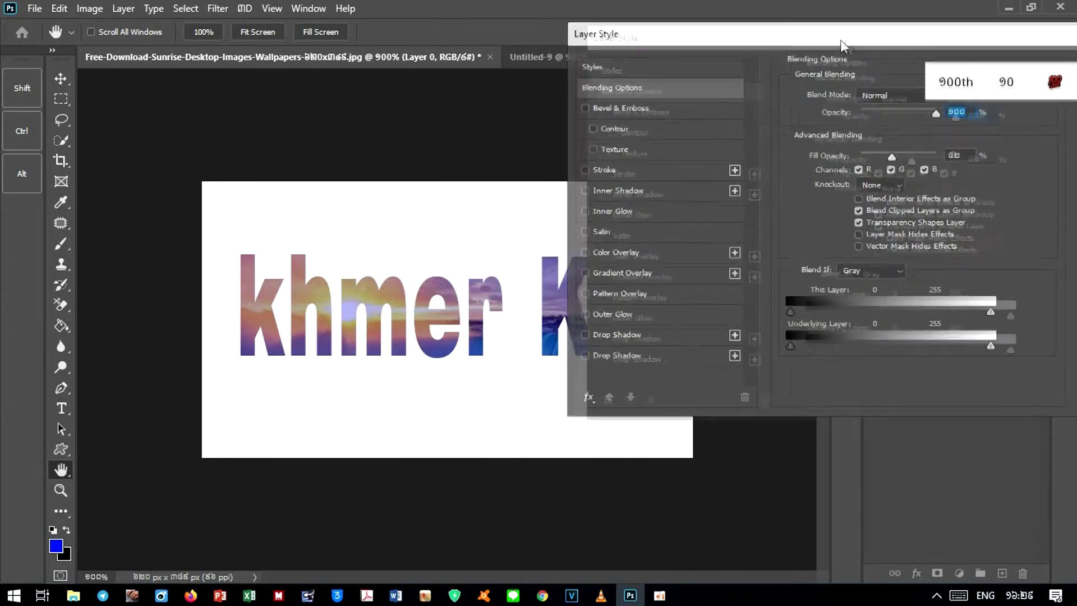
pyautogui.click(586, 170)
pyautogui.click(614, 169)
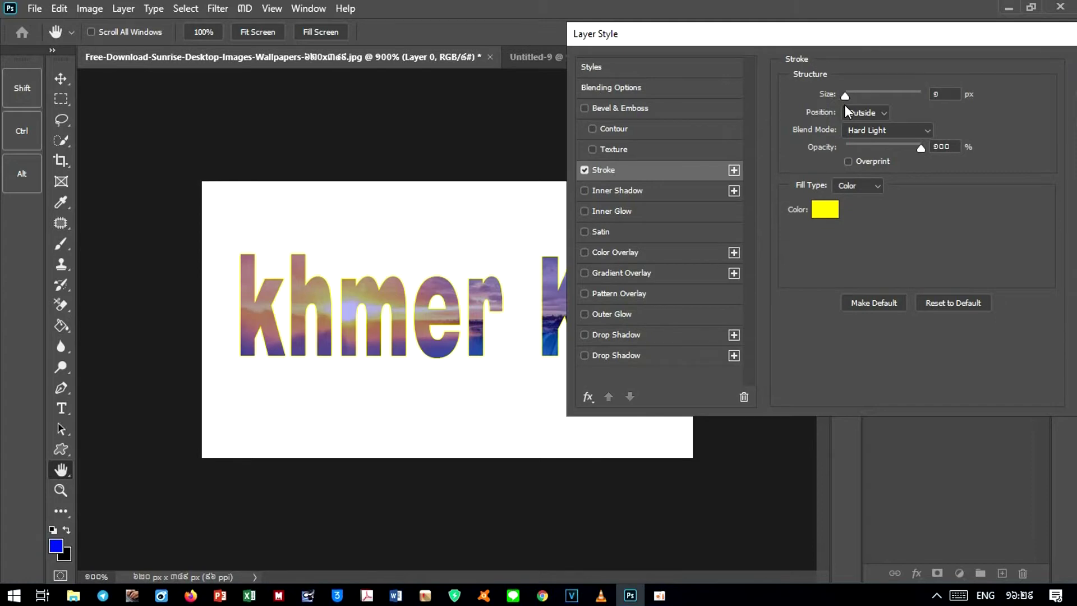
pyautogui.moveTo(846, 97); pyautogui.dragTo(847, 97)
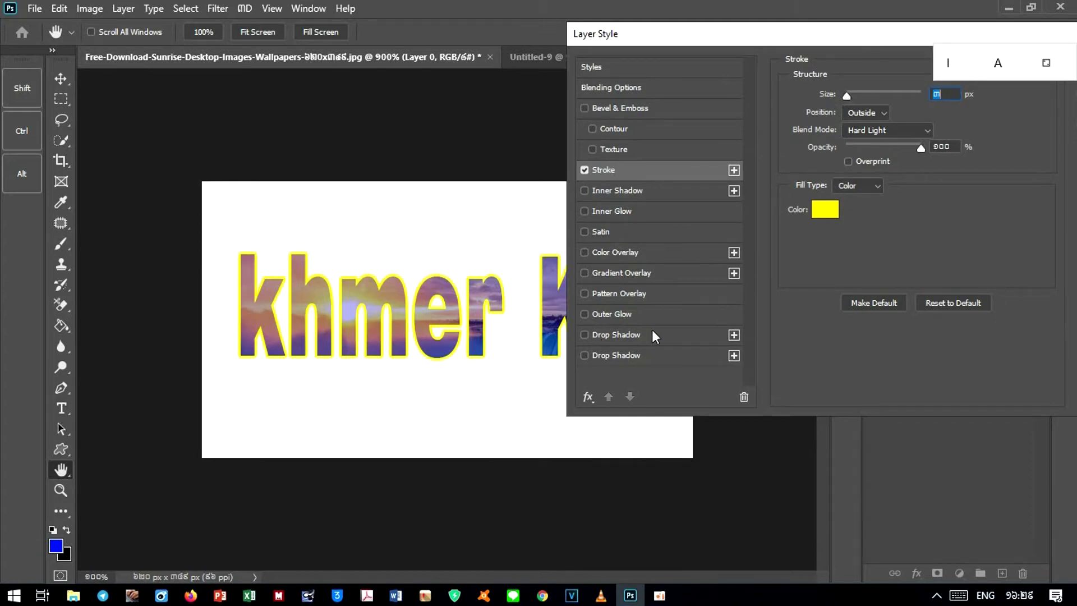
# Step: Add a black Multiply drop shadow to Layer 0 with a size of 10 px and a larger distance
pyautogui.click(642, 355)
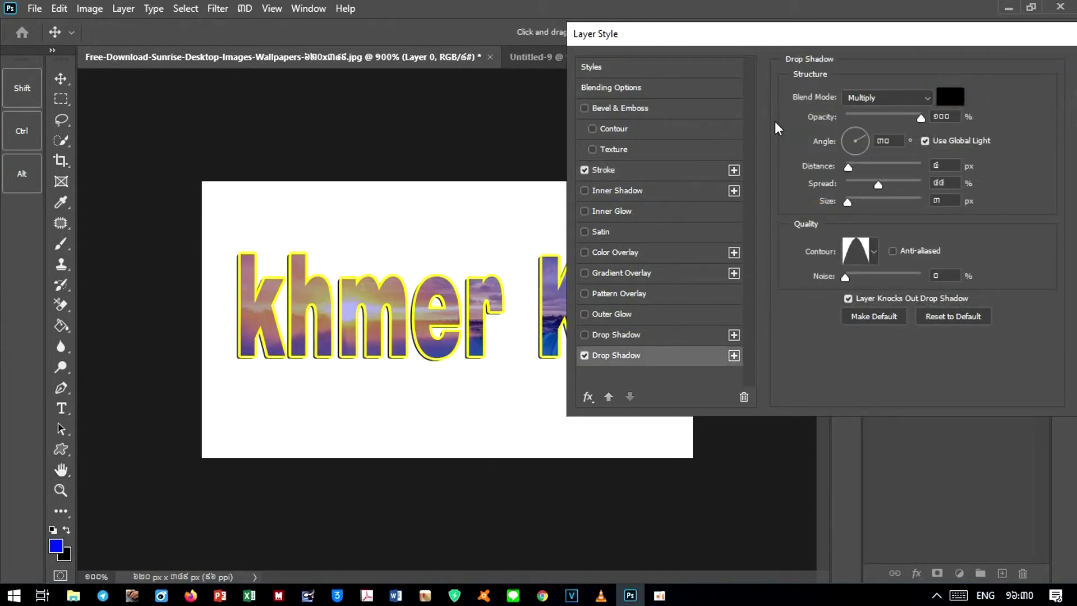
pyautogui.moveTo(849, 203); pyautogui.dragTo(855, 210)
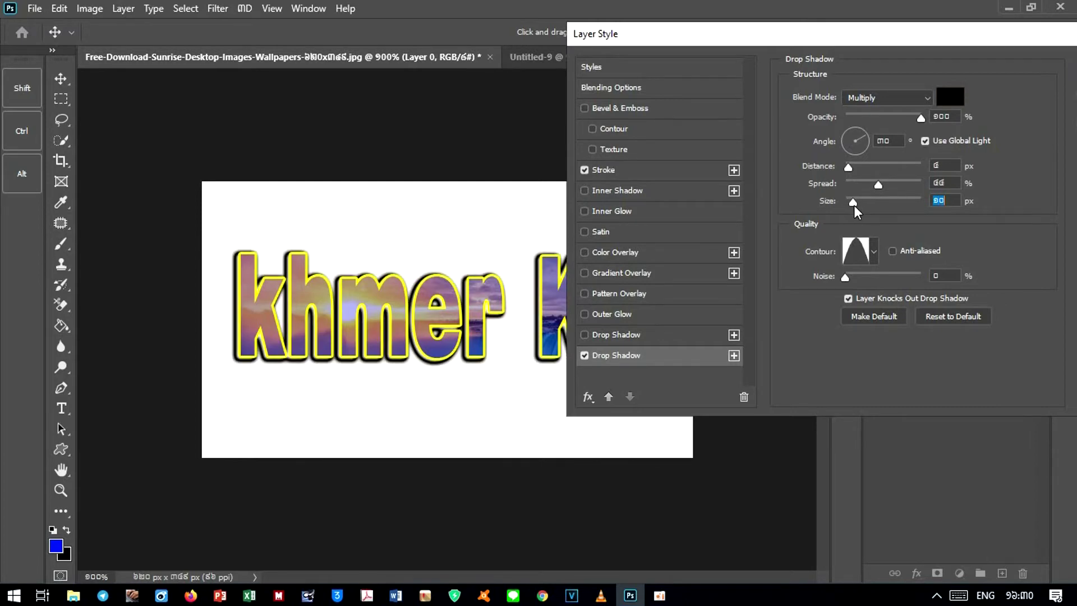
pyautogui.moveTo(849, 167); pyautogui.dragTo(853, 168)
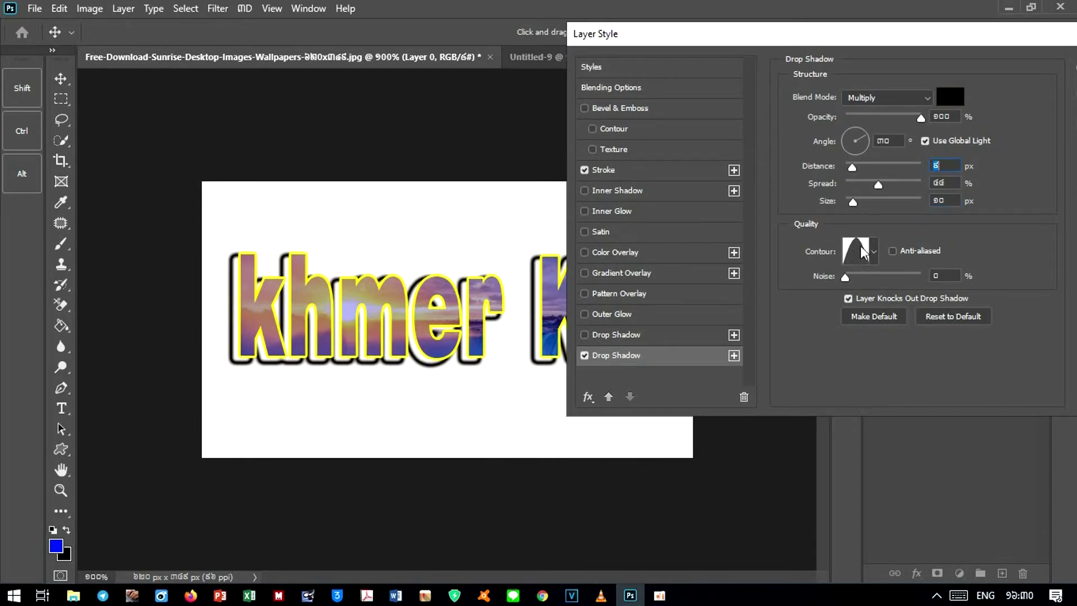
# Step: Try several contours for the drop shadow and choose the Ring contour
pyautogui.click(875, 255)
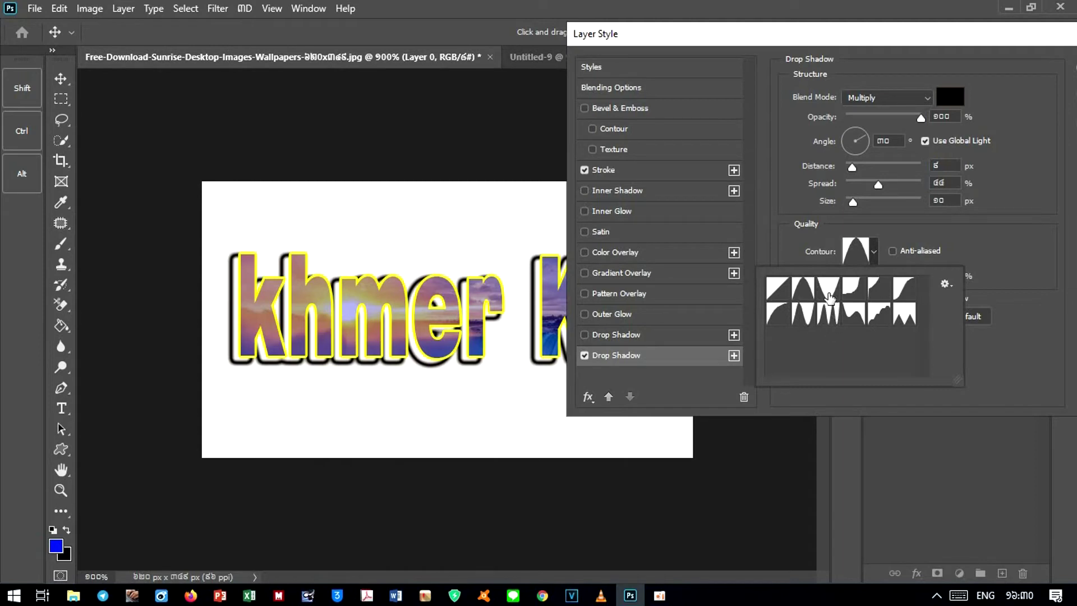
pyautogui.click(830, 296)
pyautogui.click(802, 289)
pyautogui.click(785, 318)
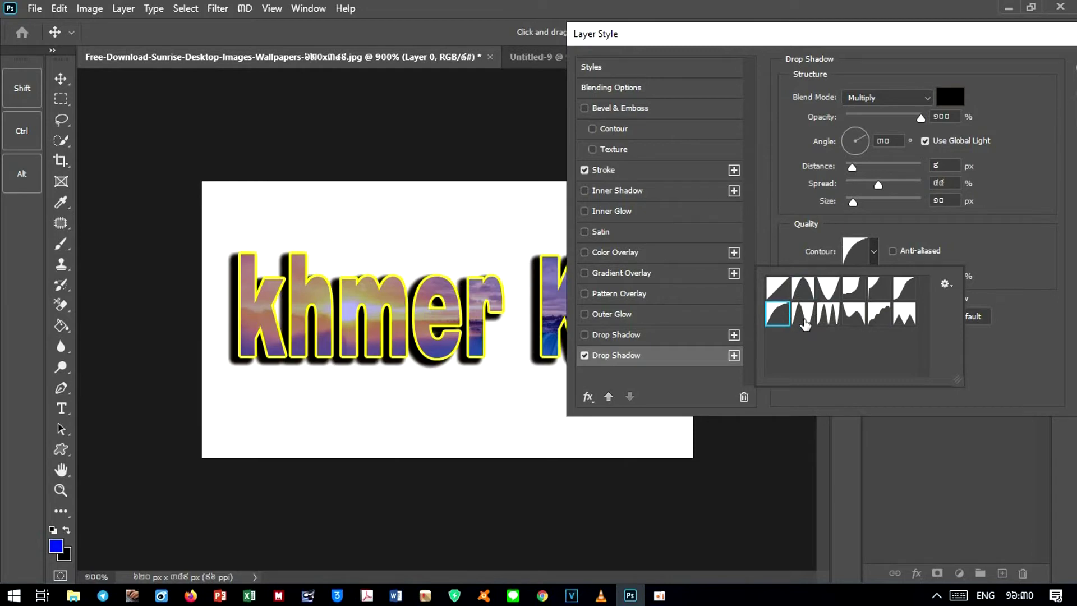
pyautogui.click(804, 315)
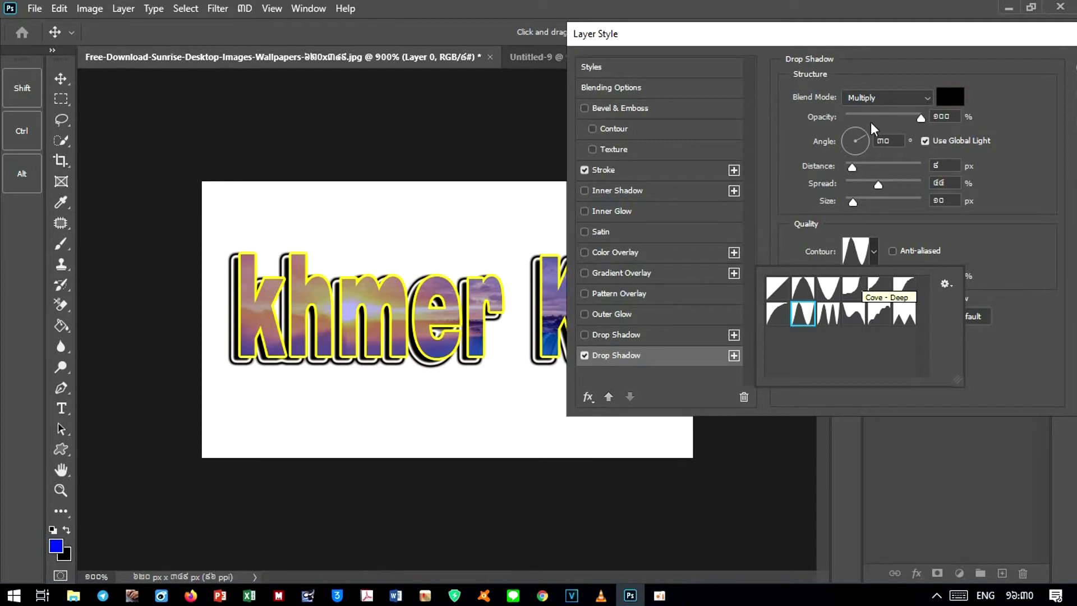
# Step: Set the drop shadow's distance to 15 px and its spread to 10%
pyautogui.moveTo(850, 39); pyautogui.dragTo(764, 43)
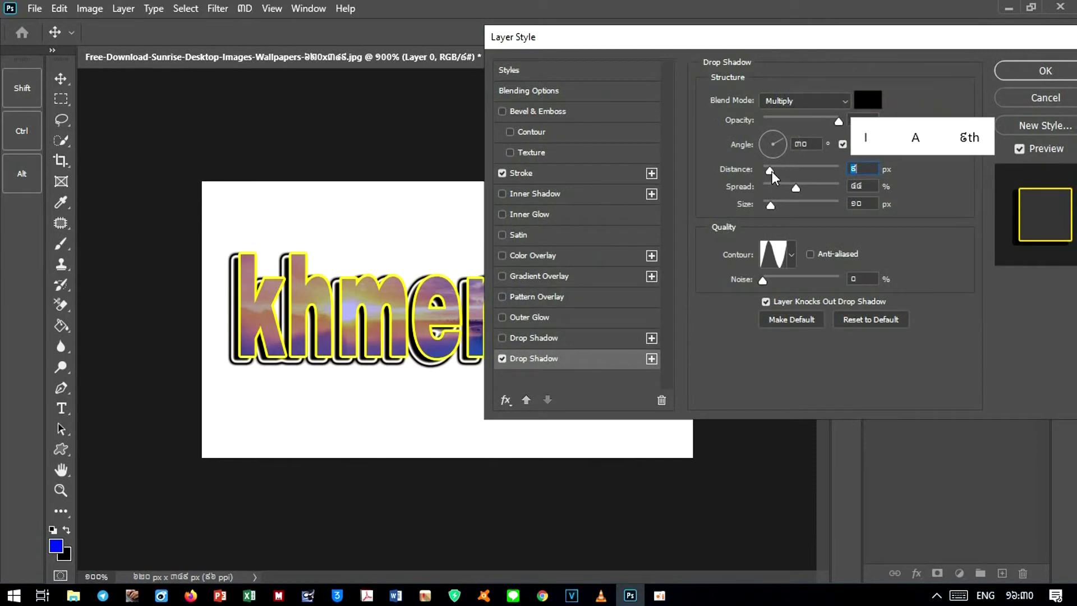
pyautogui.write('០')
pyautogui.moveTo(772, 172)
pyautogui.mouseDown()
pyautogui.moveTo(782, 169)
pyautogui.moveTo(788, 191)
pyautogui.moveTo(781, 184)
pyautogui.mouseUp()
pyautogui.moveTo(743, 45); pyautogui.dragTo(919, 50)
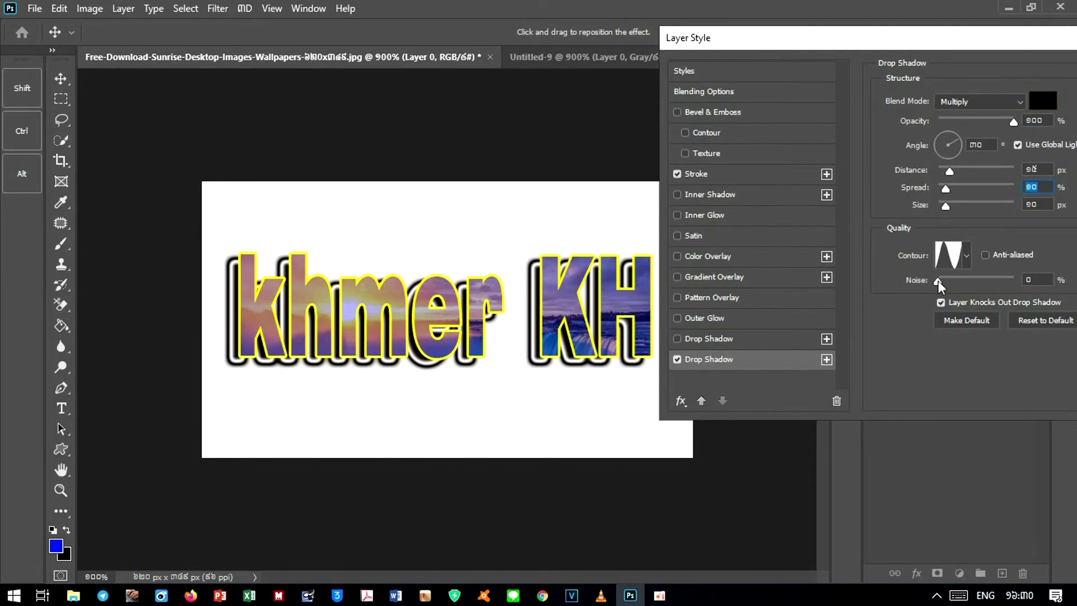
# Step: Compare other drop shadow contours on the lettering, including the linear and cone shapes, and return to the Ring contour
pyautogui.click(967, 253)
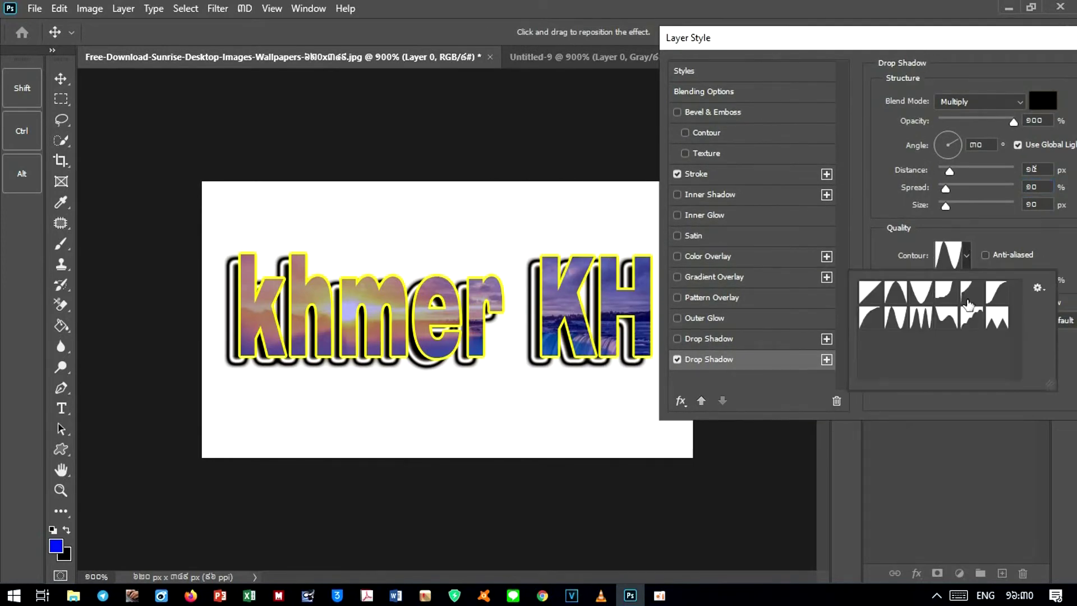
pyautogui.click(946, 323)
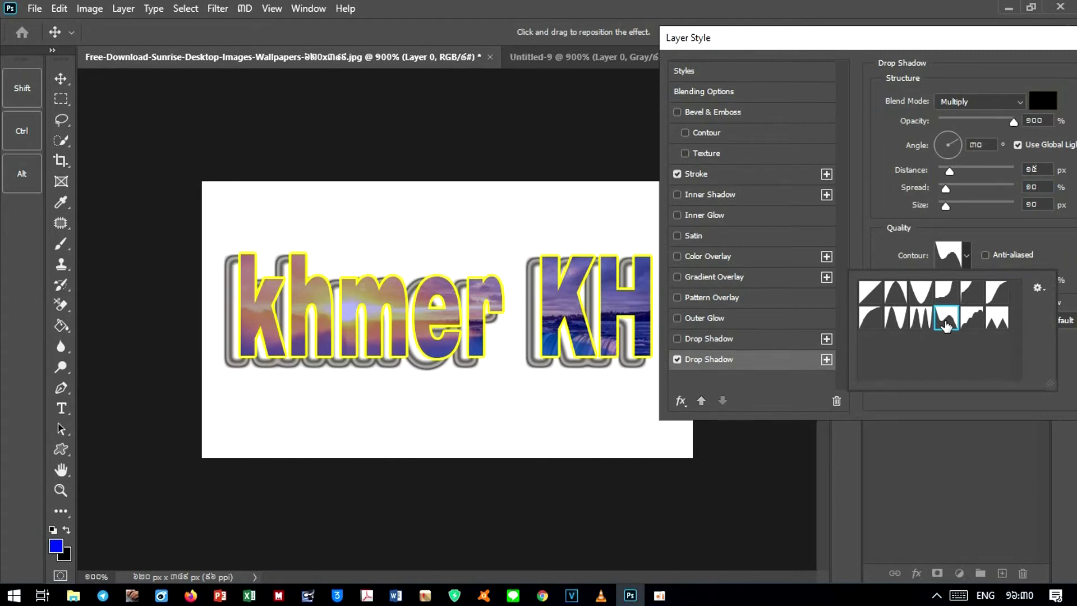
pyautogui.click(928, 302)
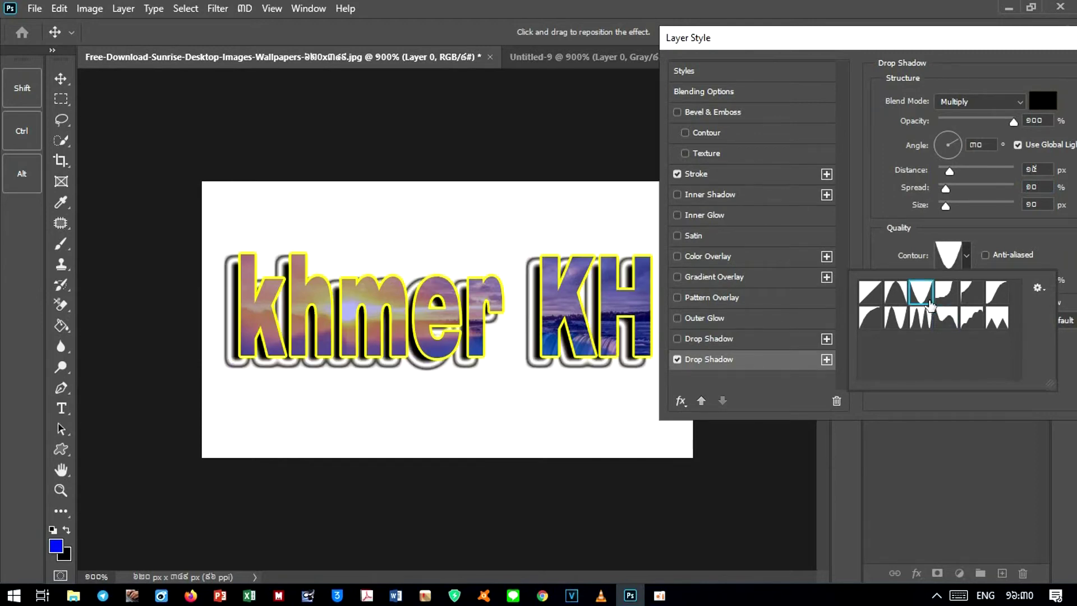
pyautogui.click(906, 303)
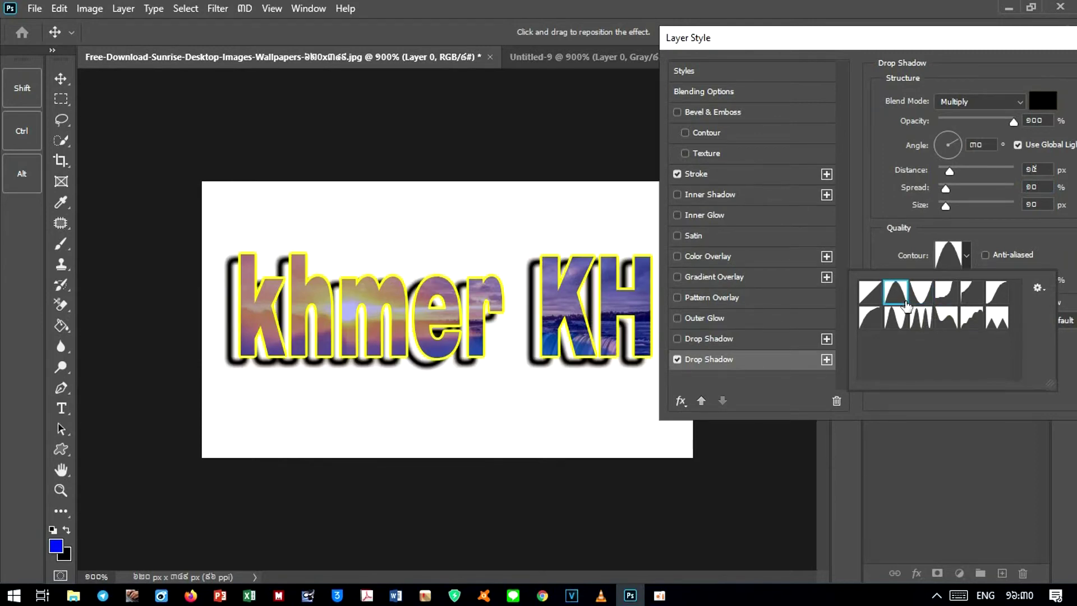
pyautogui.click(896, 324)
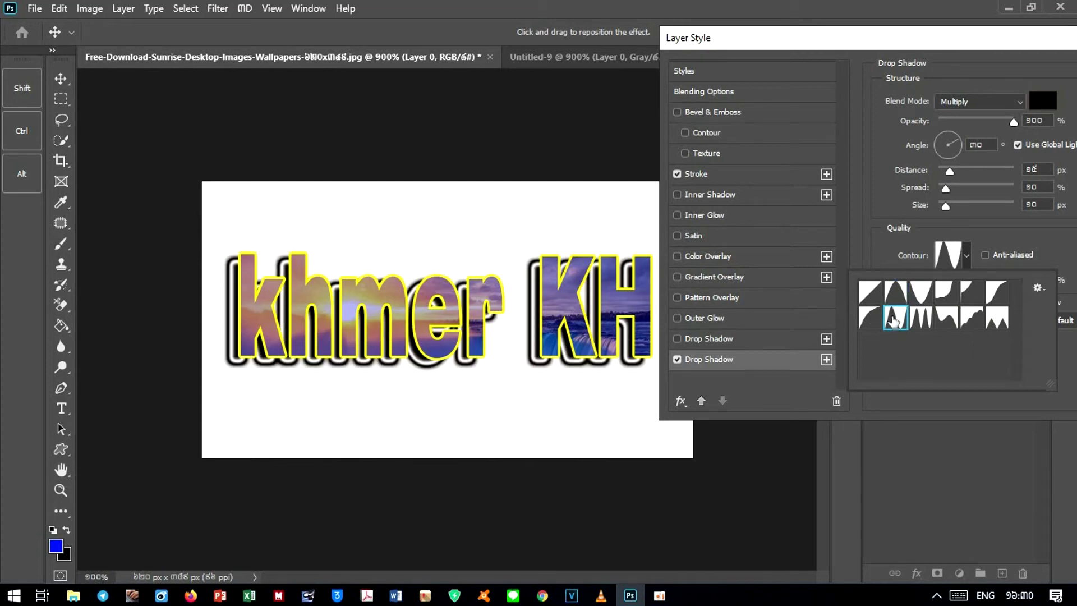
pyautogui.click(873, 301)
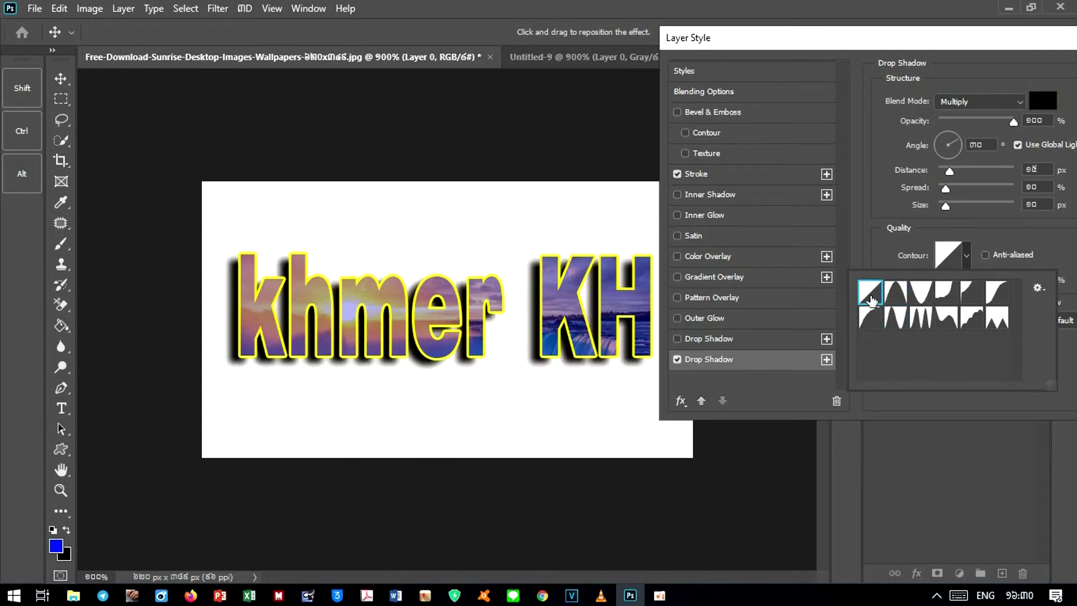
pyautogui.click(902, 323)
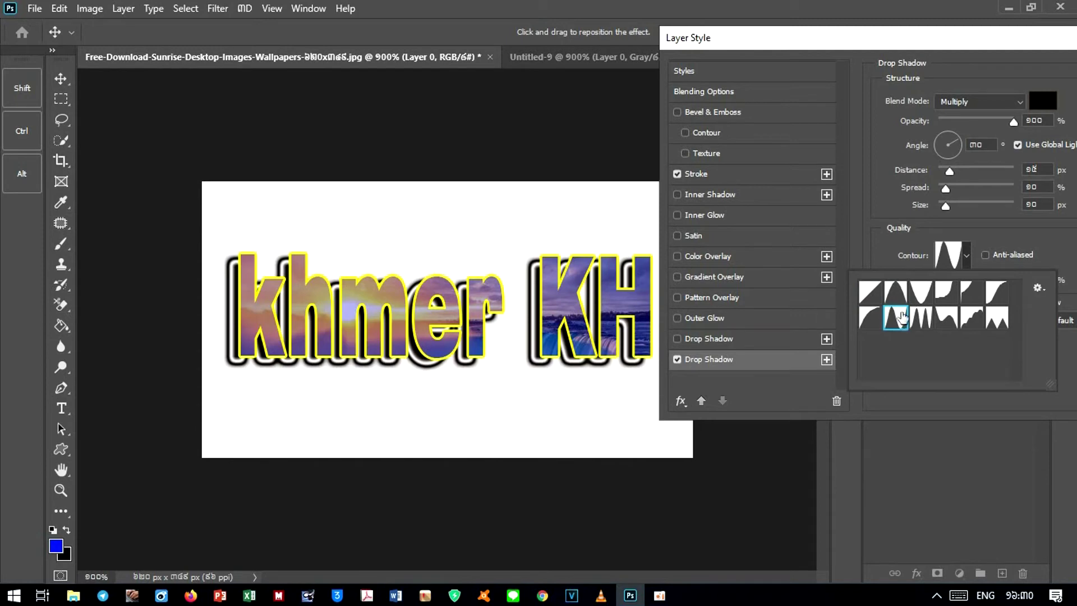
# Step: Readjust the drop shadow's distance, raise its spread, set its size to 21 px and apply the layer style
pyautogui.moveTo(951, 169); pyautogui.dragTo(950, 205)
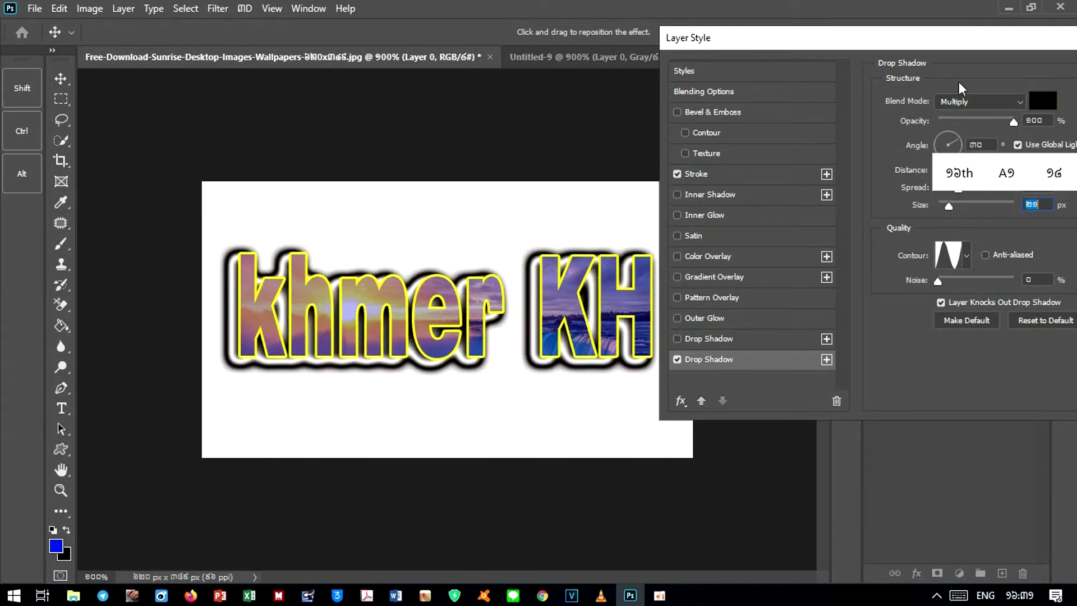
pyautogui.moveTo(979, 45); pyautogui.dragTo(748, 34)
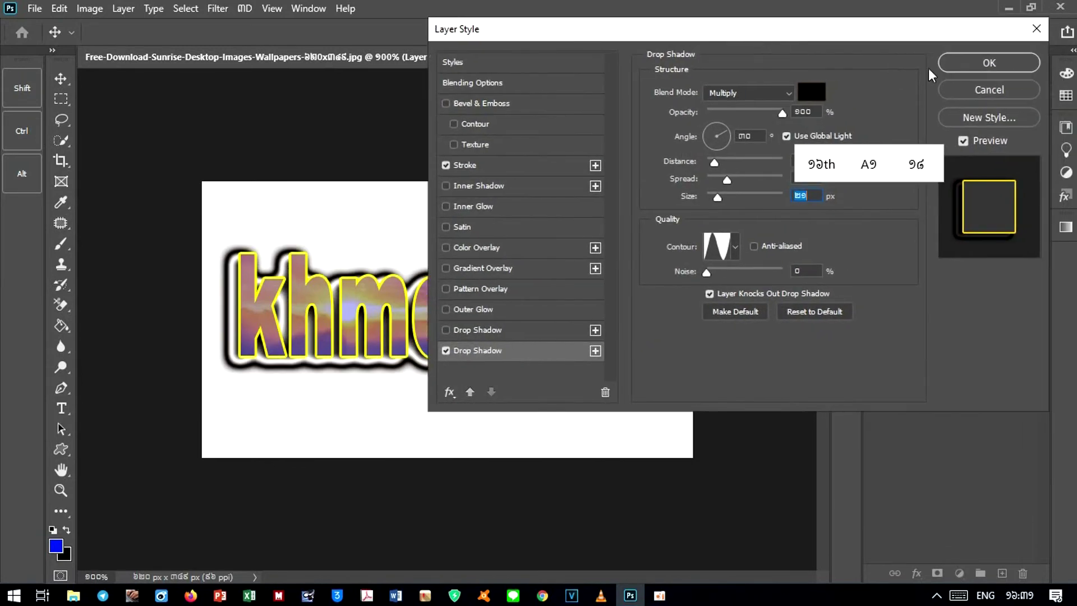
pyautogui.click(1001, 65)
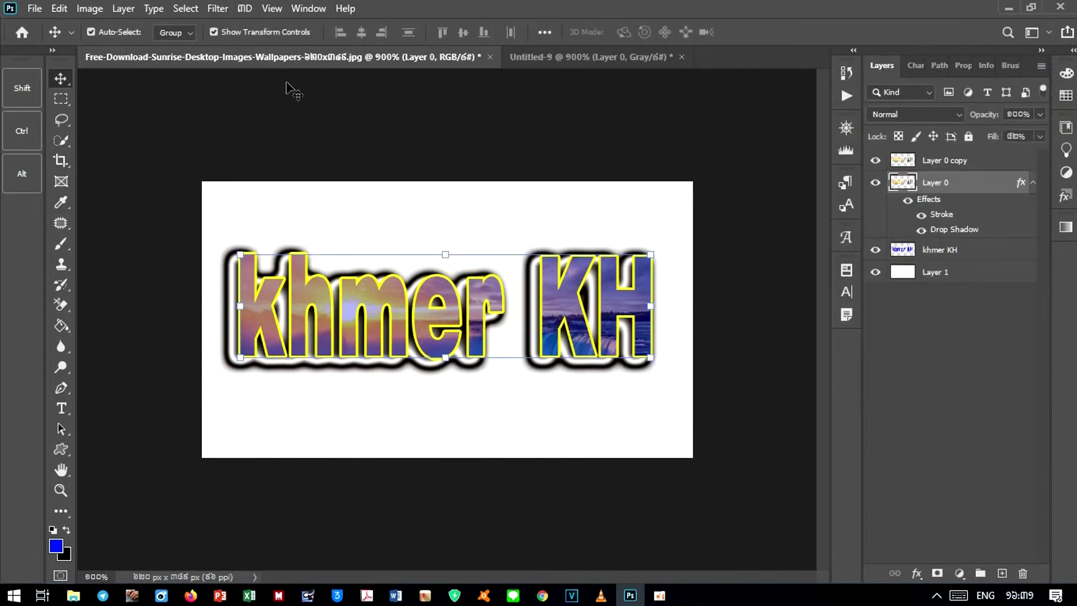
# Step: Turn off the transform controls and hide the white Layer 1 behind the lettering
pyautogui.click(214, 32)
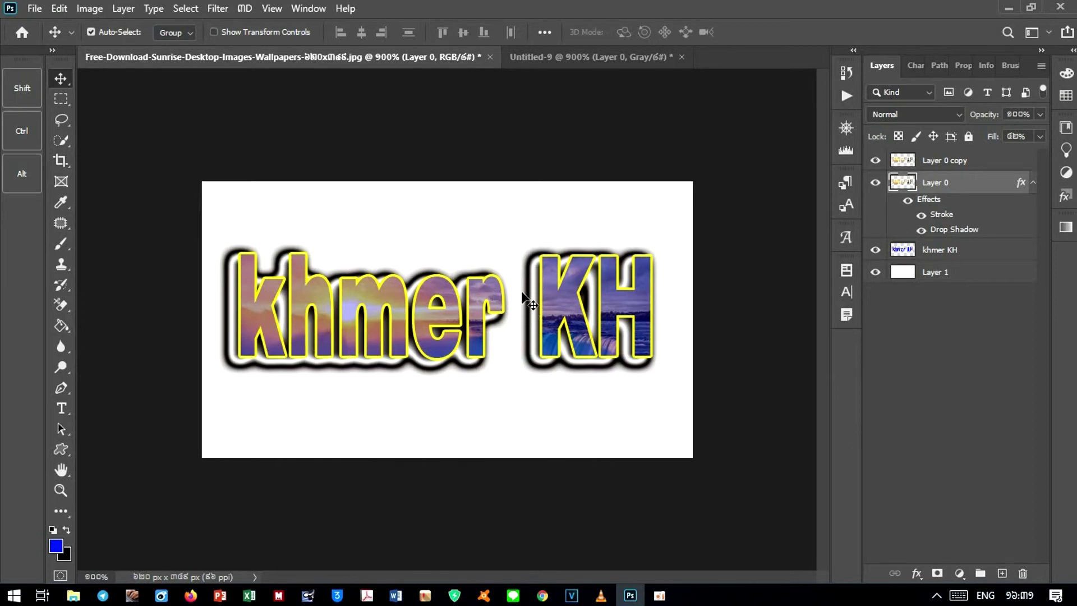
pyautogui.click(934, 273)
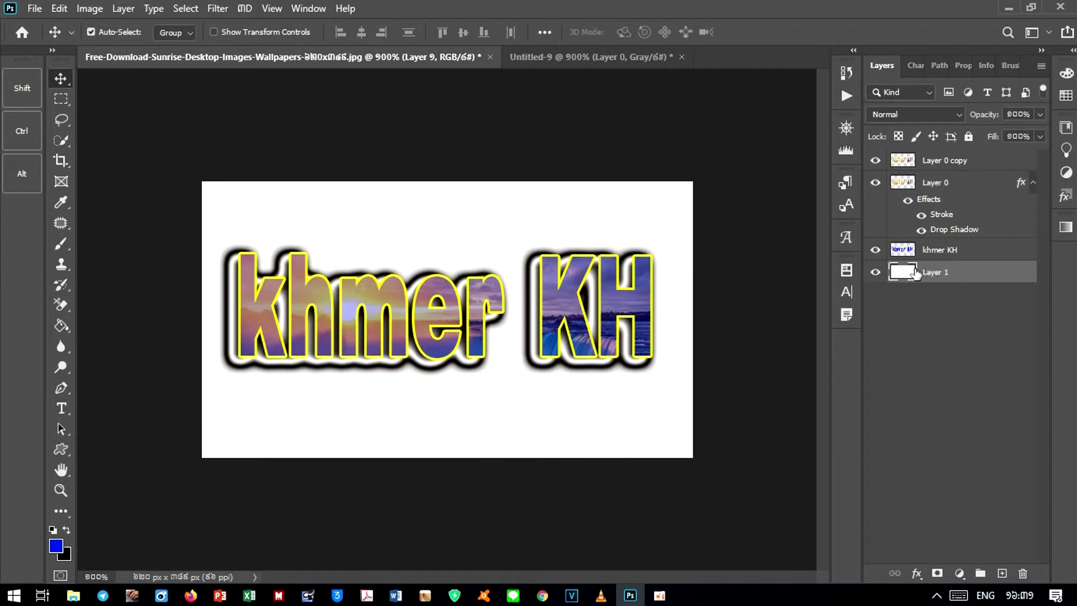
pyautogui.click(877, 274)
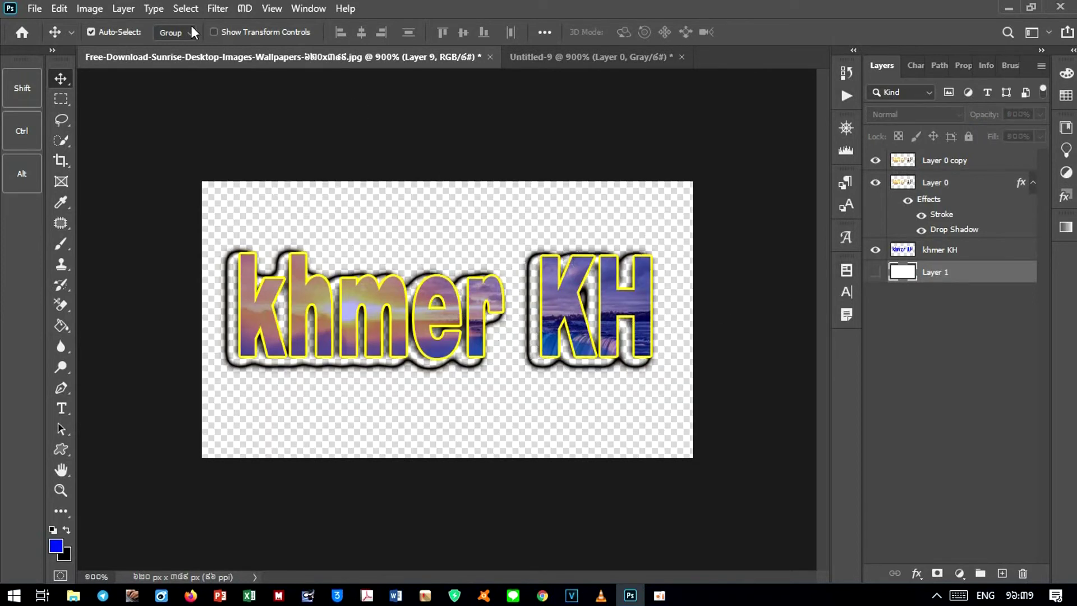
# Step: Open the railway-track picture thsss from the Desktop folder
pyautogui.click(34, 9)
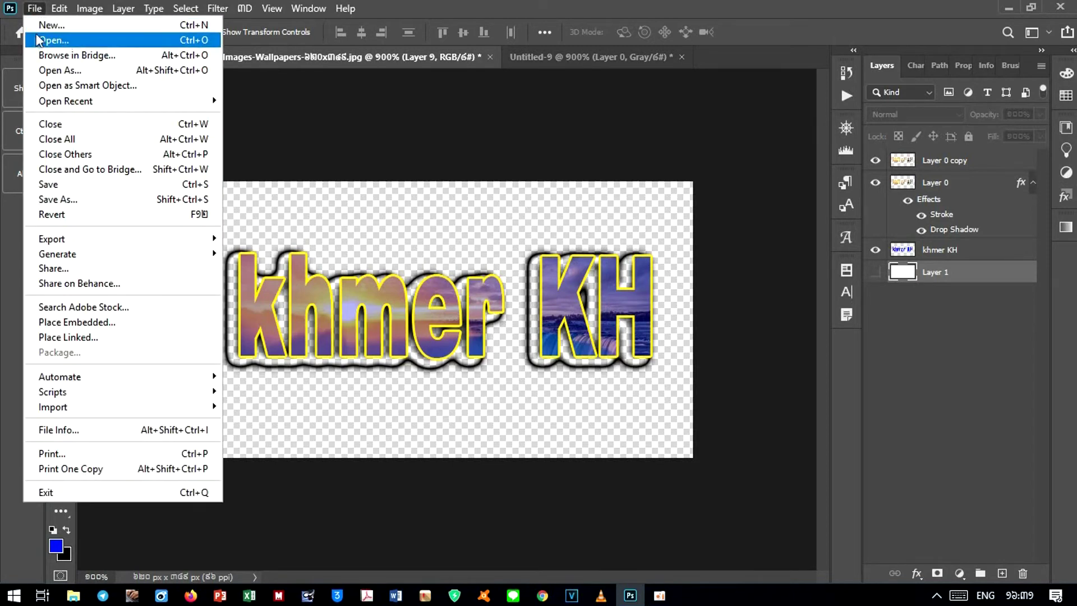
pyautogui.click(65, 42)
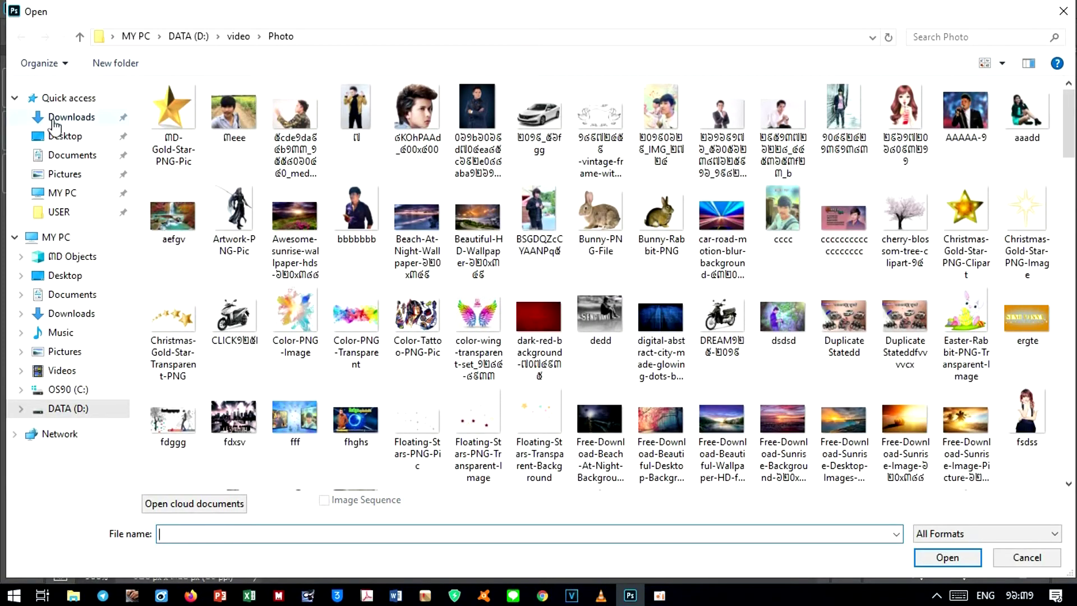
pyautogui.click(80, 139)
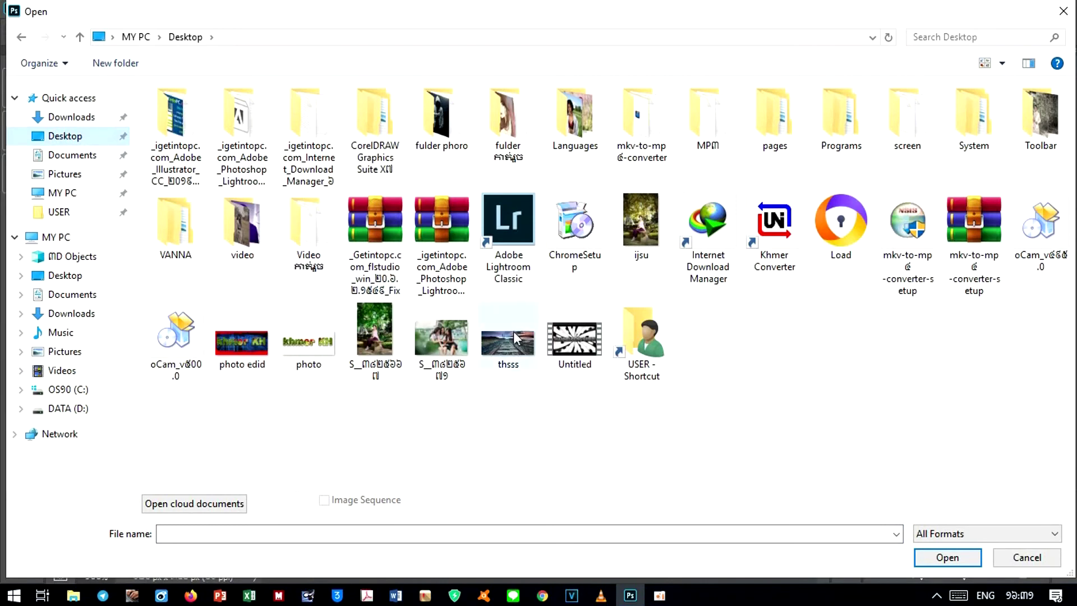
pyautogui.click(513, 342)
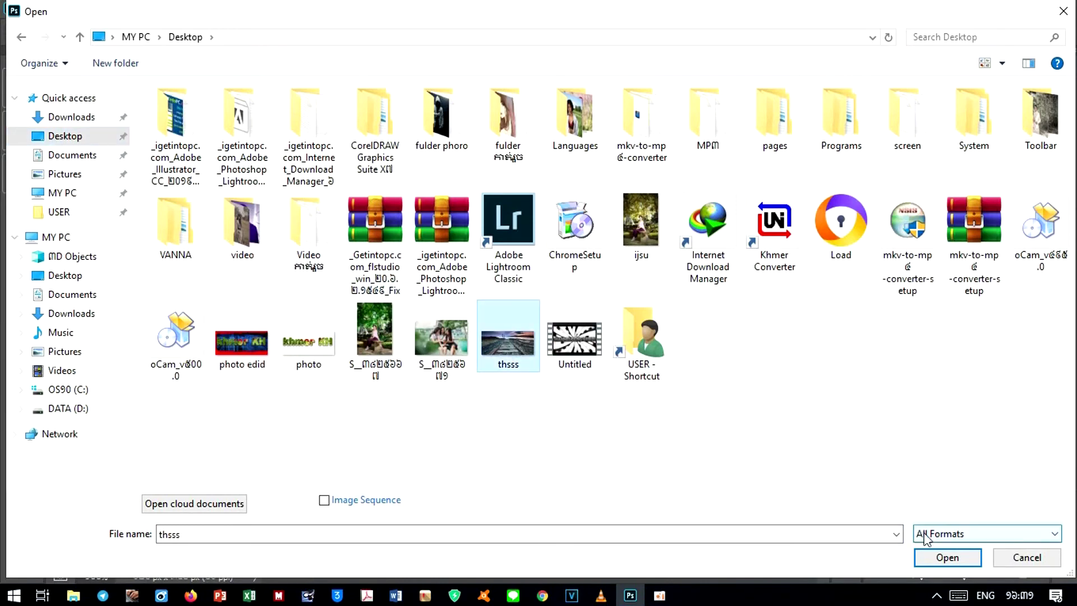
pyautogui.click(948, 558)
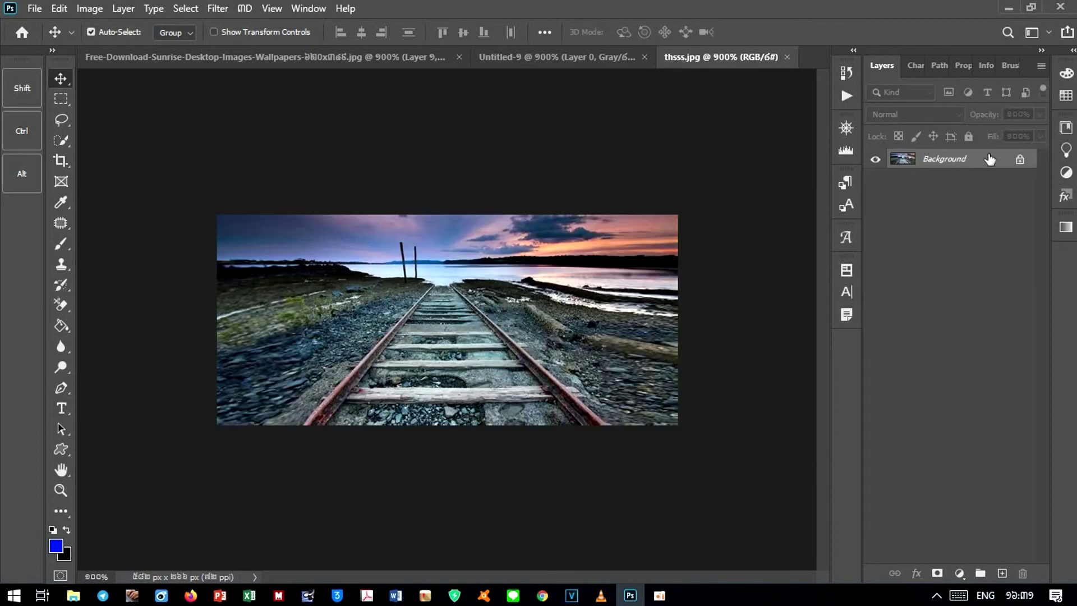
# Step: Unlock the railway picture's background layer and move the picture into the lettering document, beneath the khmer KH layer
pyautogui.click(1020, 159)
pyautogui.press('Delete')
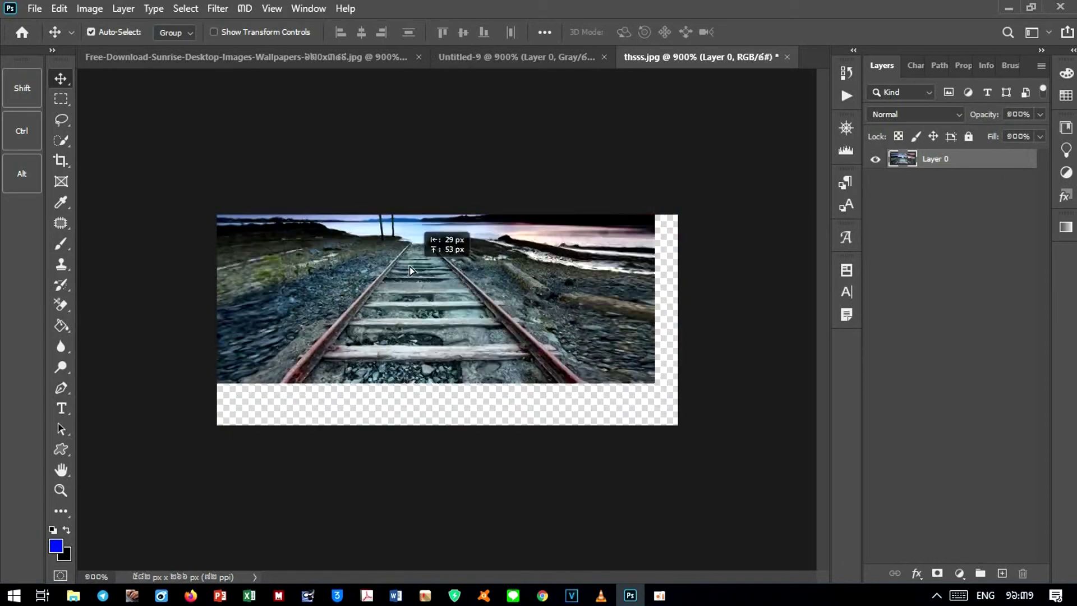
pyautogui.moveTo(270, 55); pyautogui.dragTo(422, 286)
pyautogui.moveTo(456, 238); pyautogui.dragTo(480, 269)
# Step: Stretch the railway picture to fill the whole canvas, apply the transform and turn the transform controls off again
pyautogui.click(213, 32)
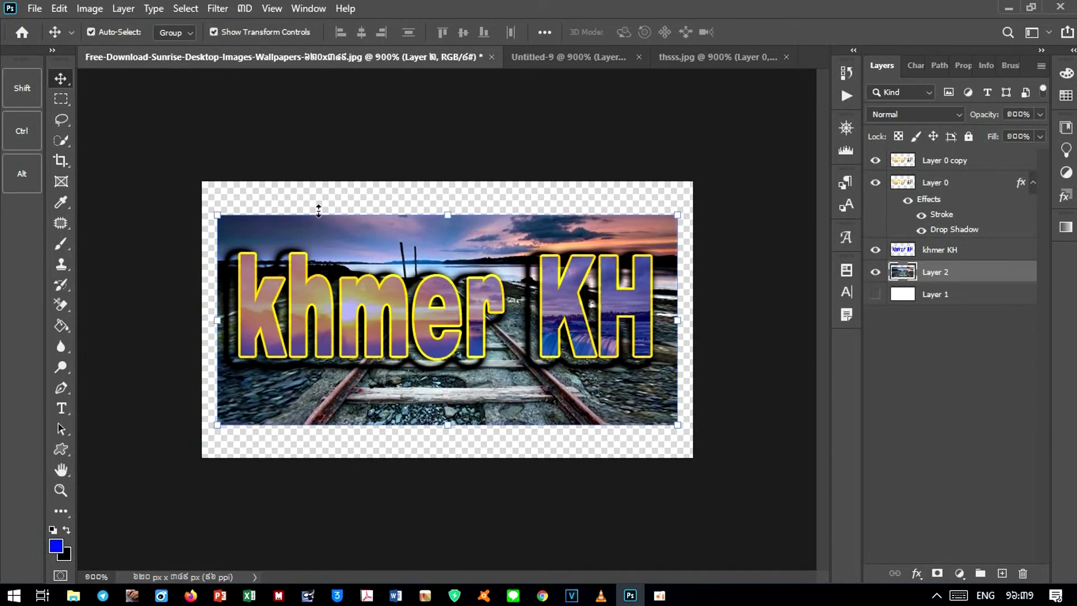
pyautogui.moveTo(214, 213); pyautogui.dragTo(202, 181)
pyautogui.moveTo(679, 429); pyautogui.dragTo(693, 457)
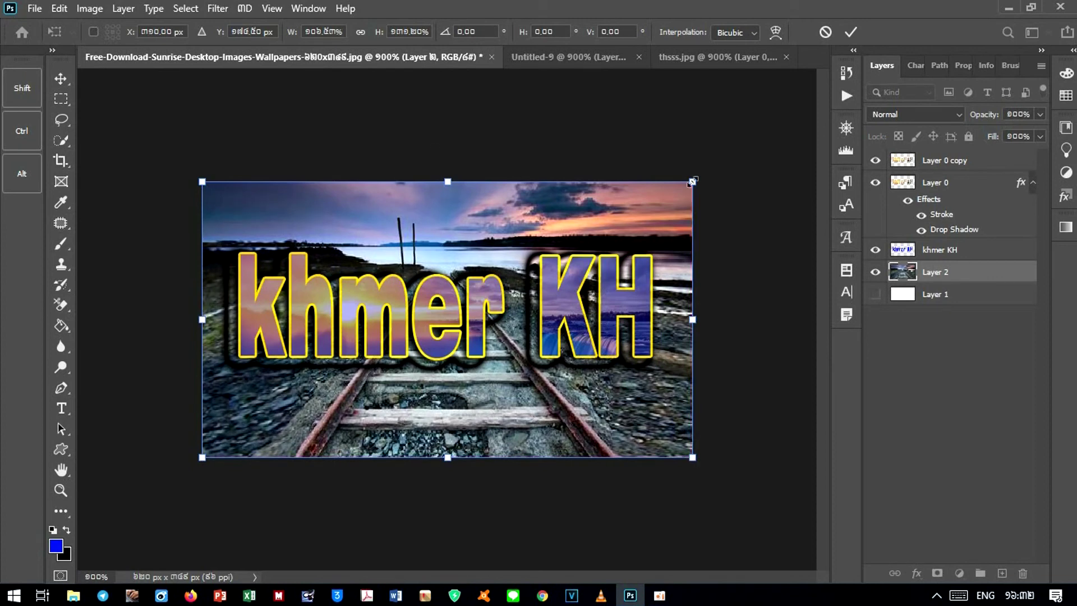
pyautogui.click(851, 32)
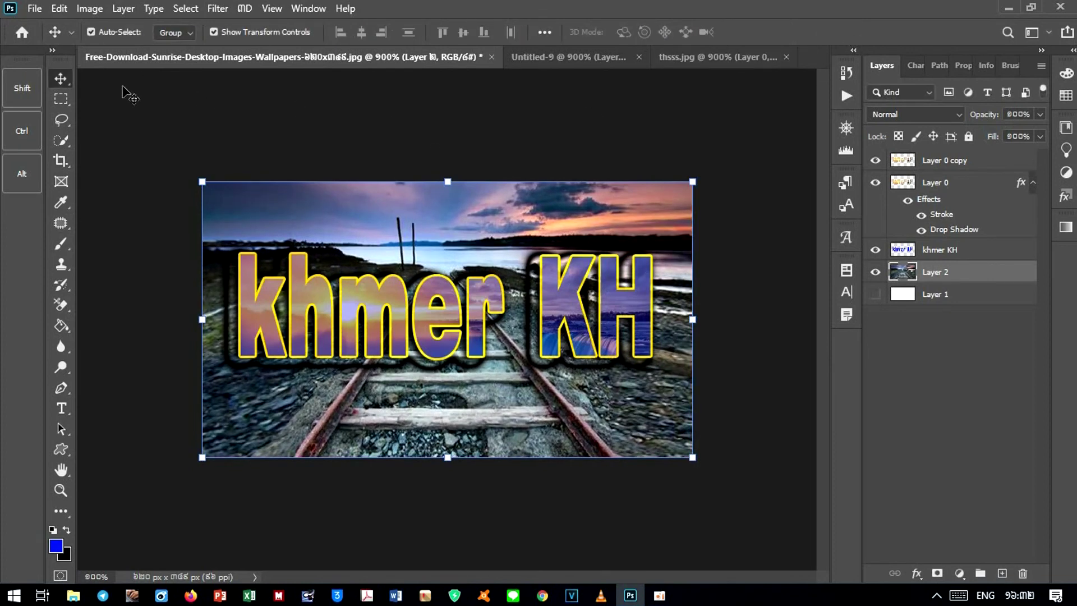
pyautogui.click(212, 32)
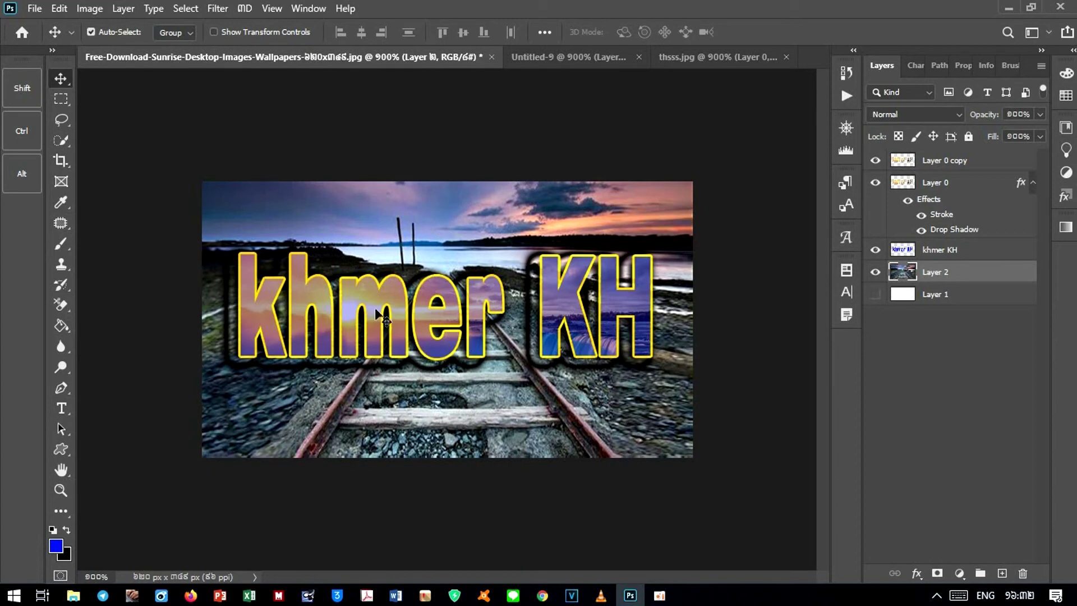
# Step: Start saving a copy on the computer as a JPEG in the Desktop folder
pyautogui.click(35, 9)
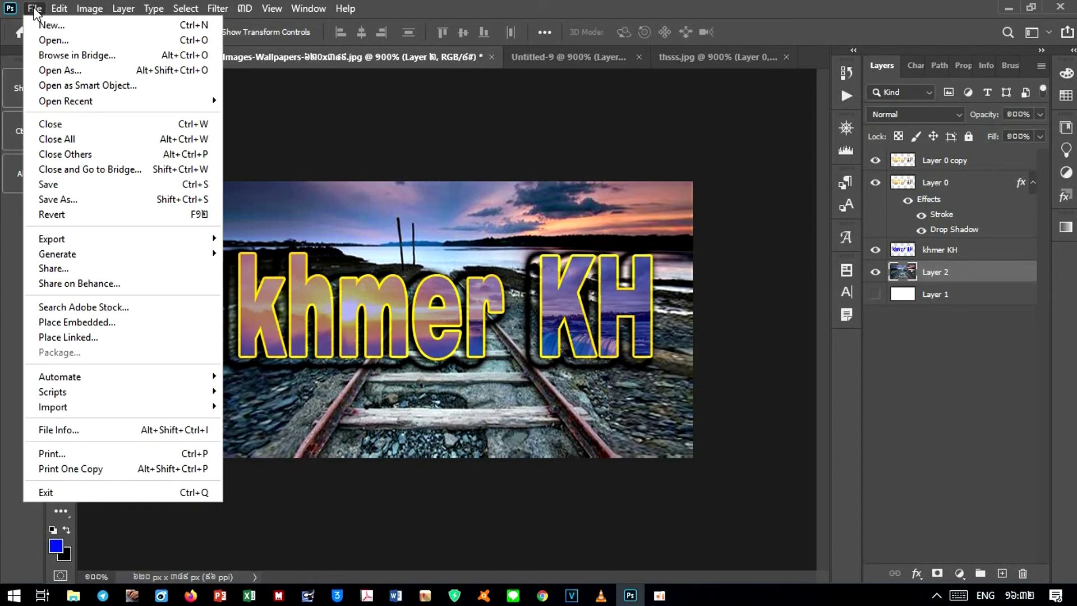
pyautogui.click(92, 201)
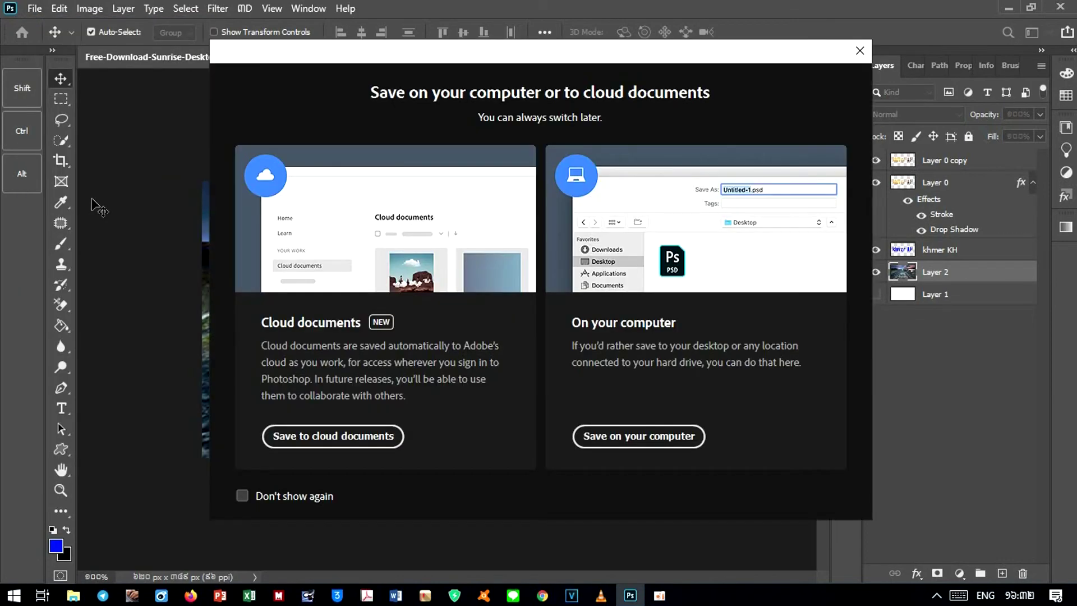
pyautogui.click(643, 438)
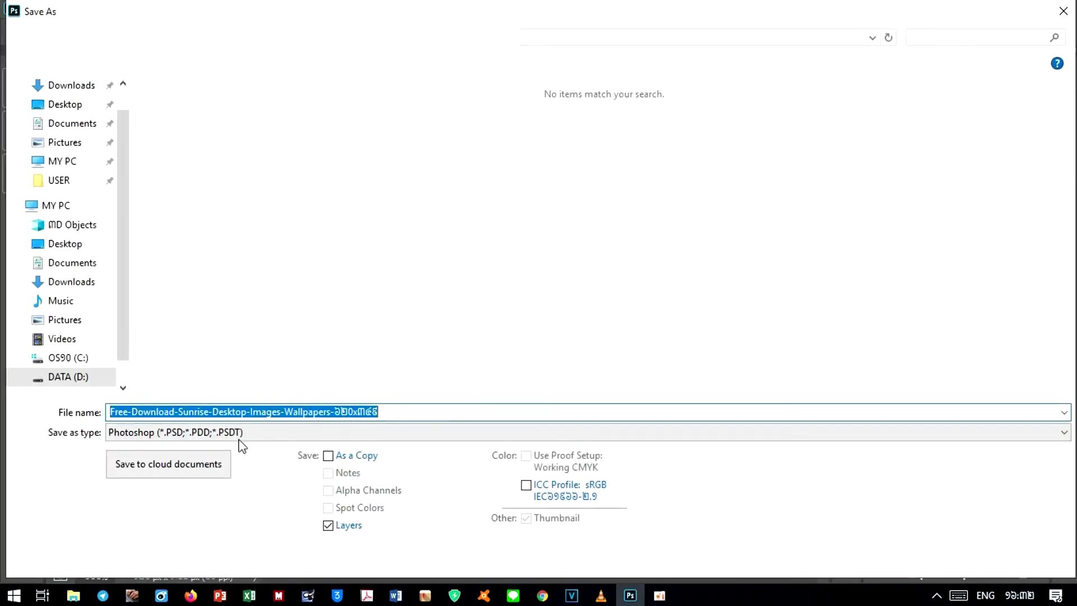
pyautogui.click(271, 437)
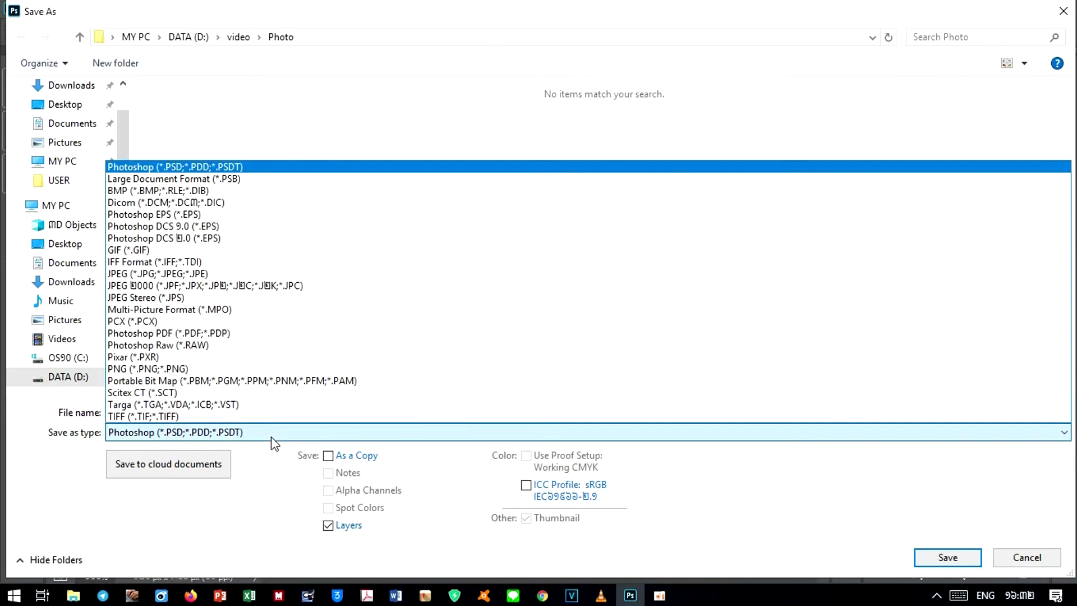
pyautogui.click(211, 275)
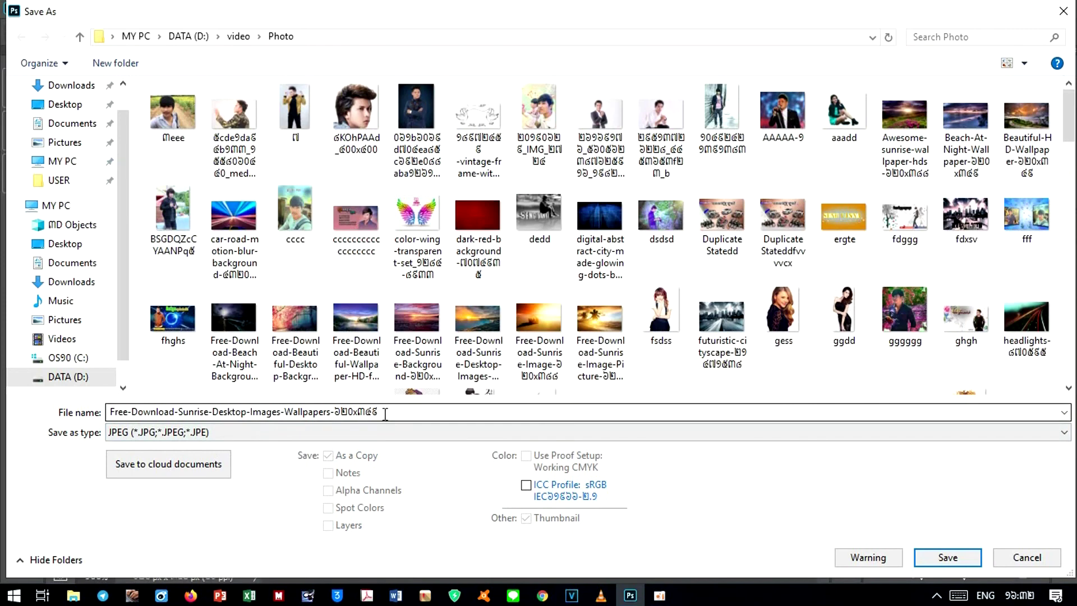
pyautogui.click(62, 105)
# Step: Replace the file name with "photo edid", try to save, and decline to overwrite the existing file
pyautogui.click(381, 413)
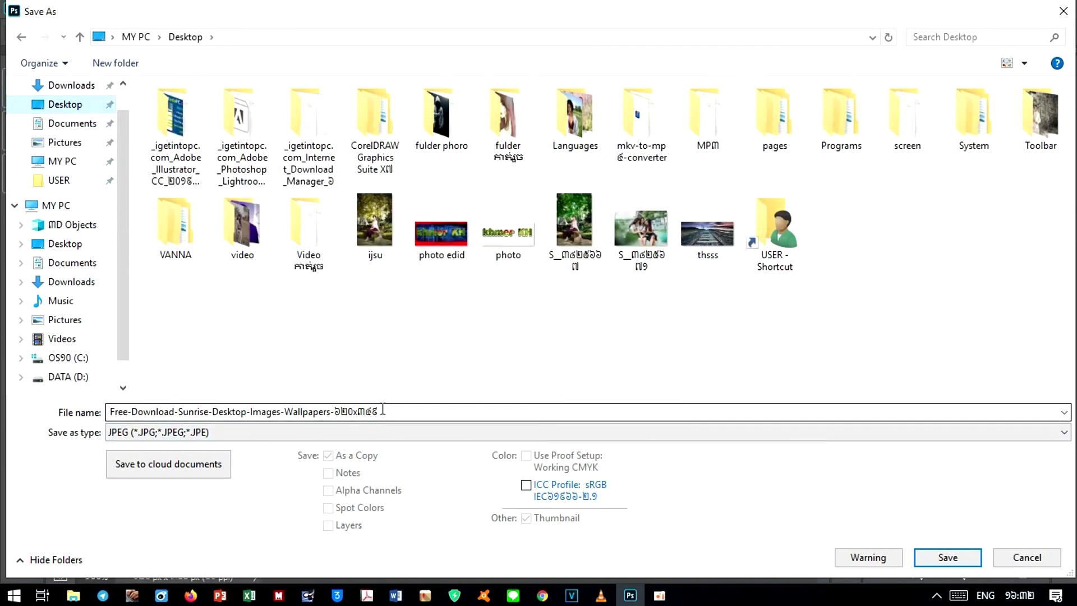
pyautogui.click(391, 411)
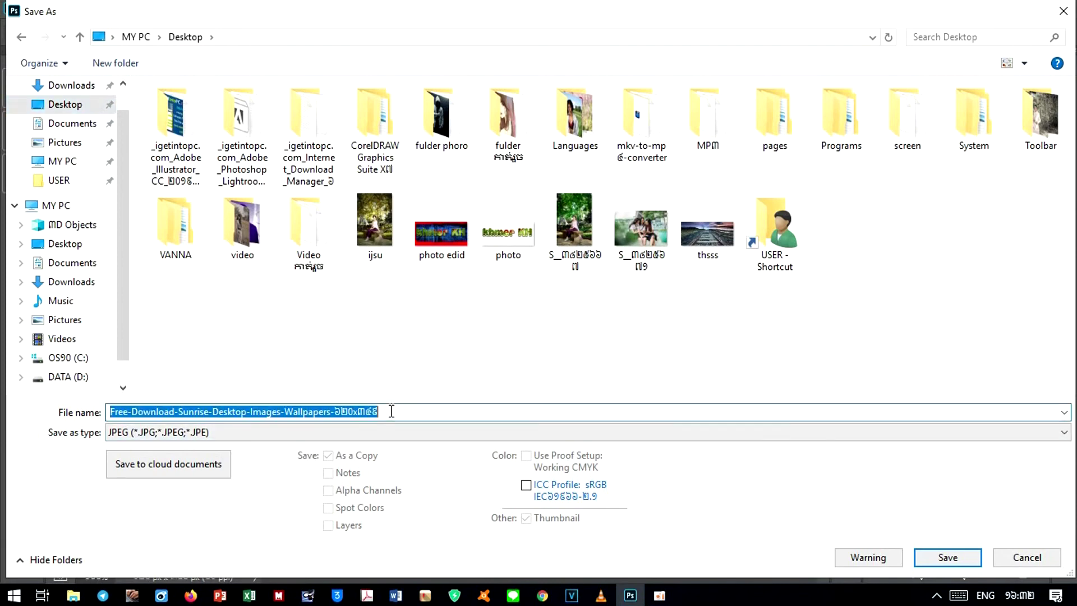
pyautogui.press('BackSpace')
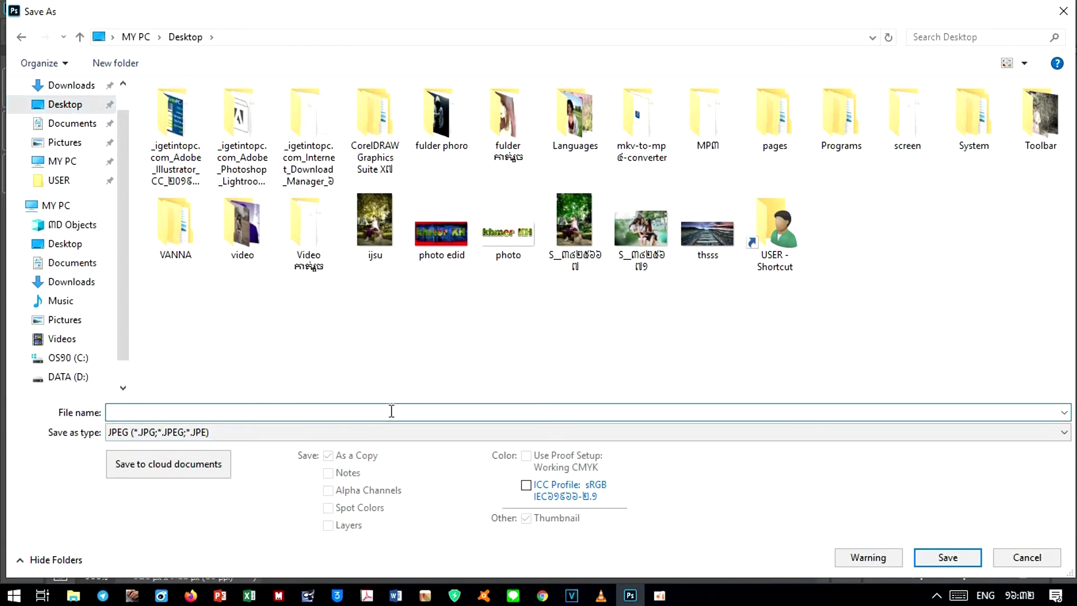
pyautogui.write('p')
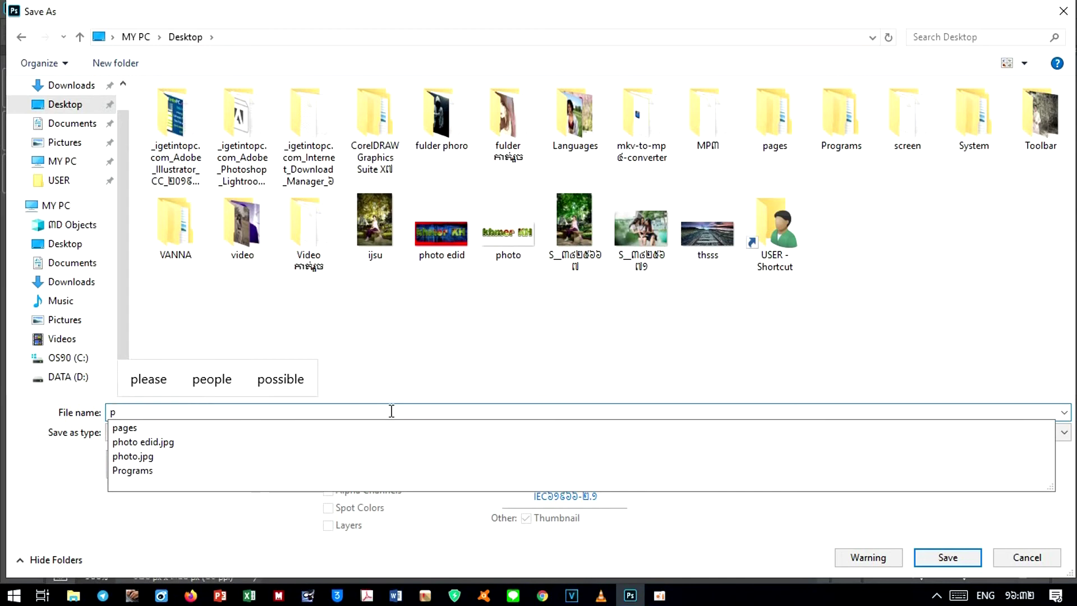
pyautogui.write('h')
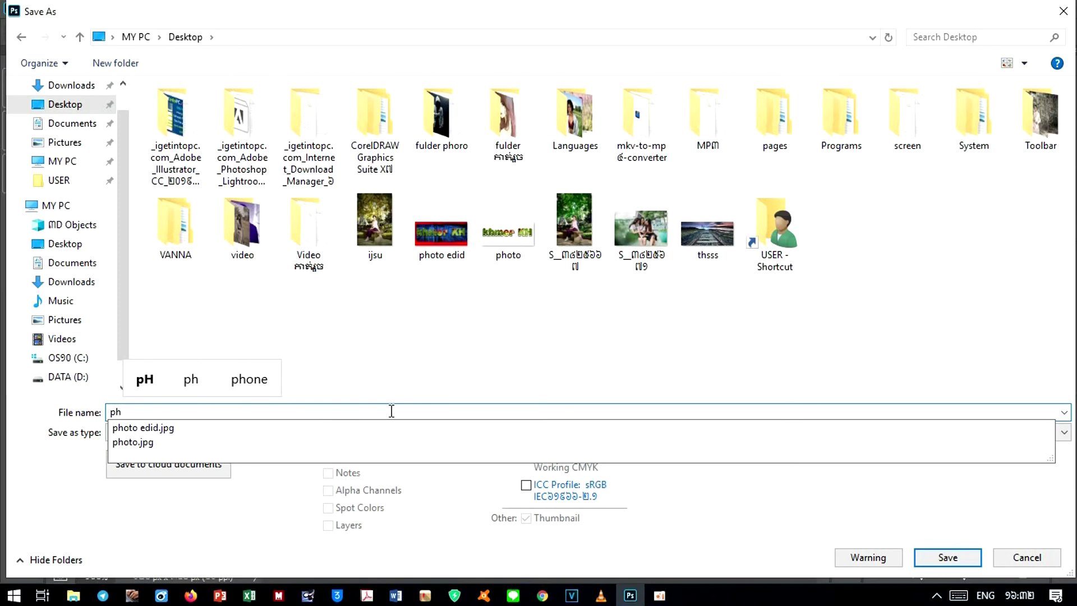
pyautogui.write('oto')
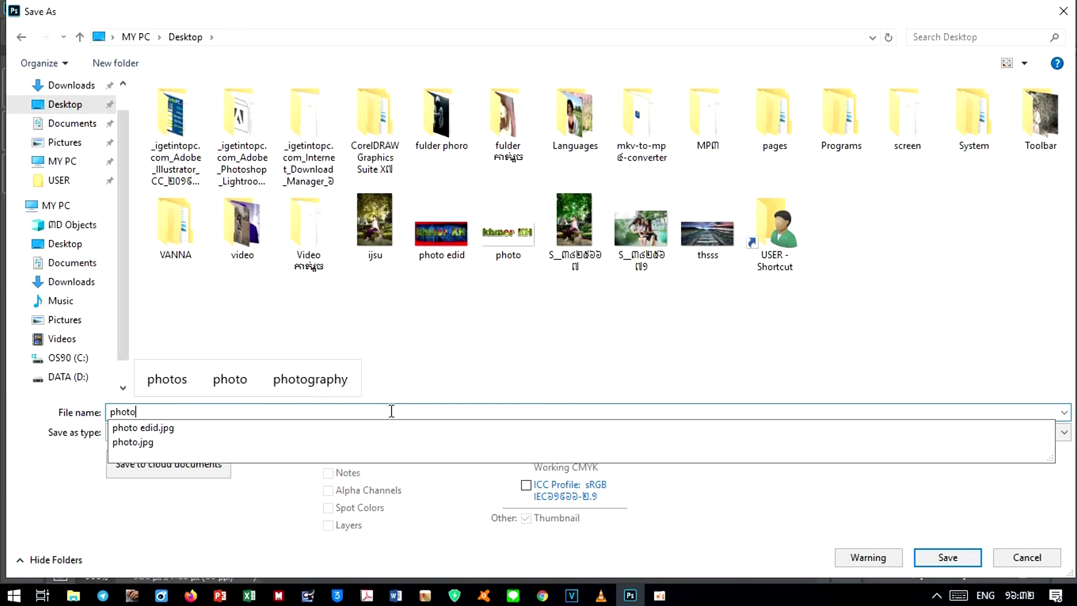
pyautogui.write(' d')
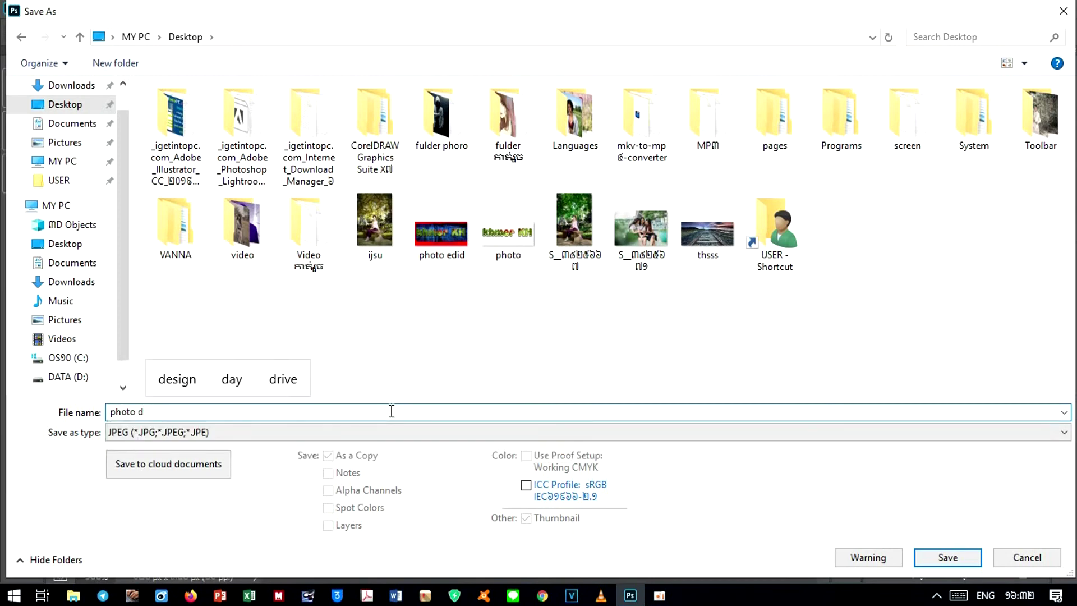
pyautogui.write('=')
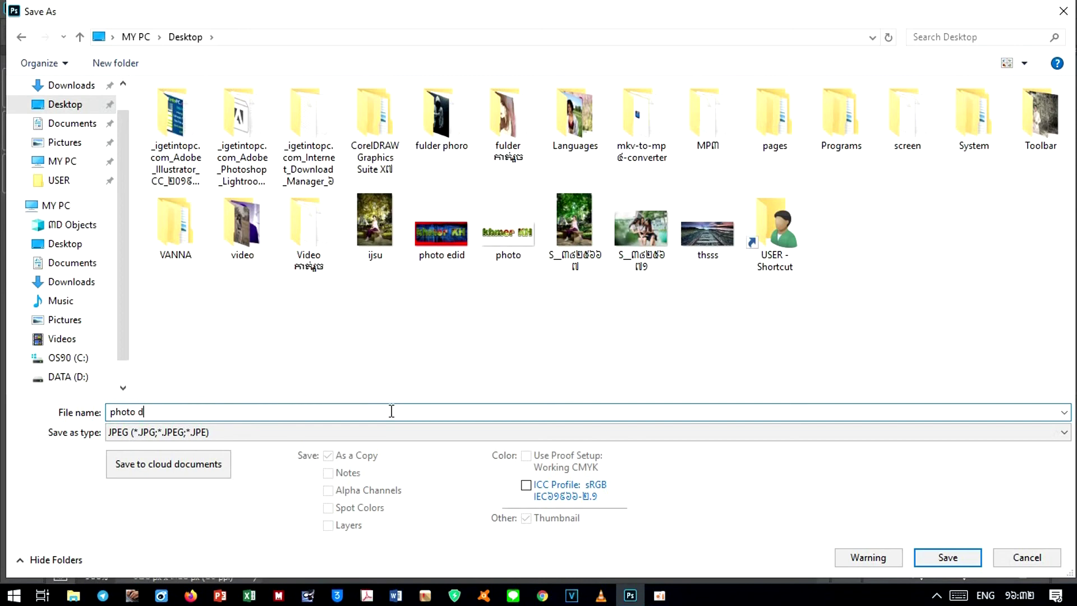
pyautogui.press('BackSpace')
pyautogui.press('BackSpace')
pyautogui.press('BackSpace')
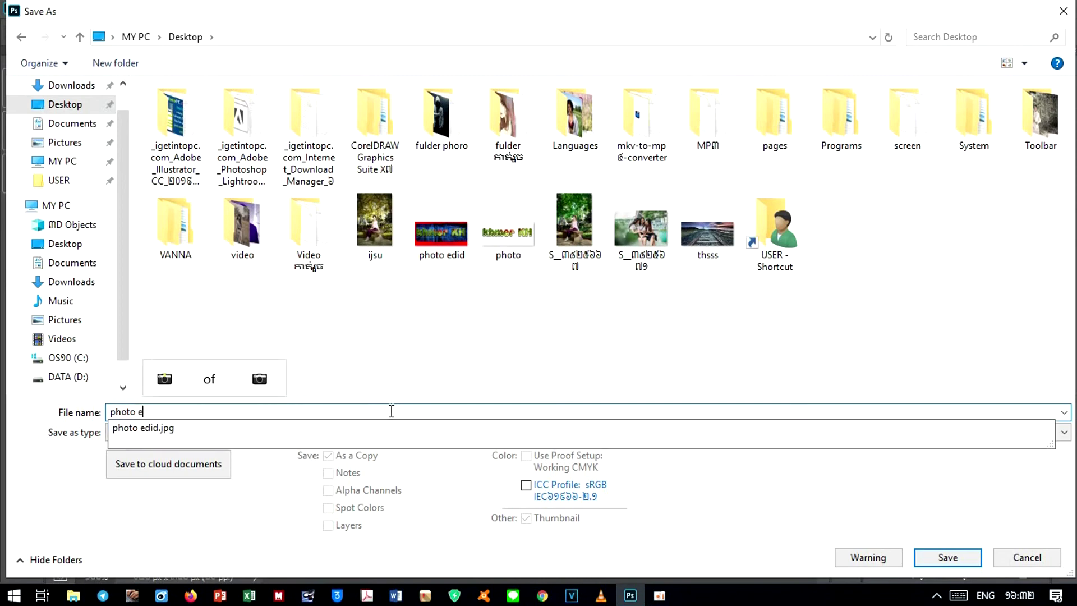
pyautogui.write('edid')
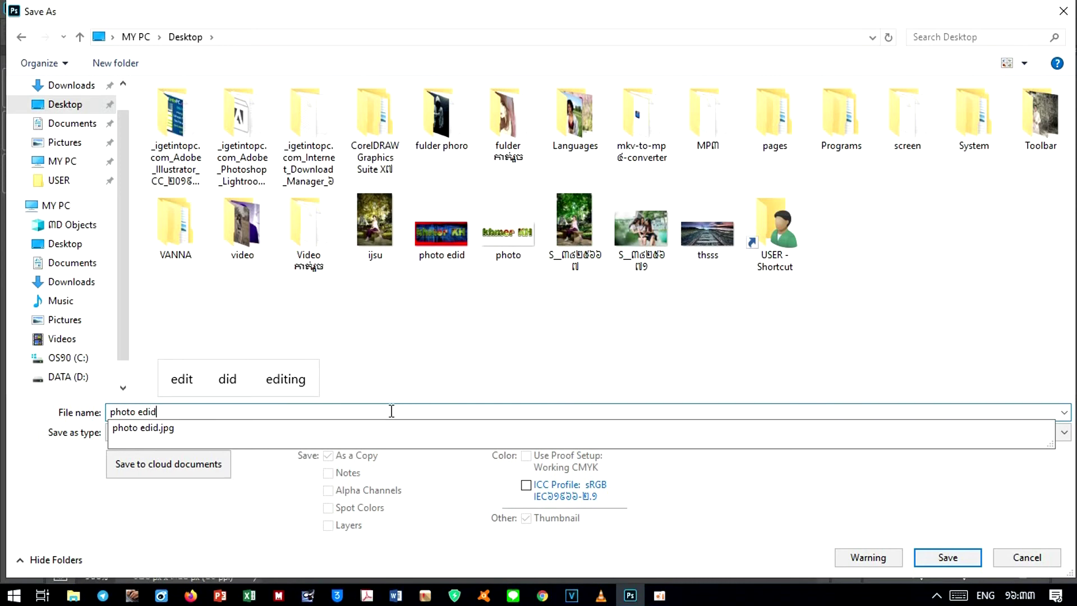
pyautogui.click(973, 563)
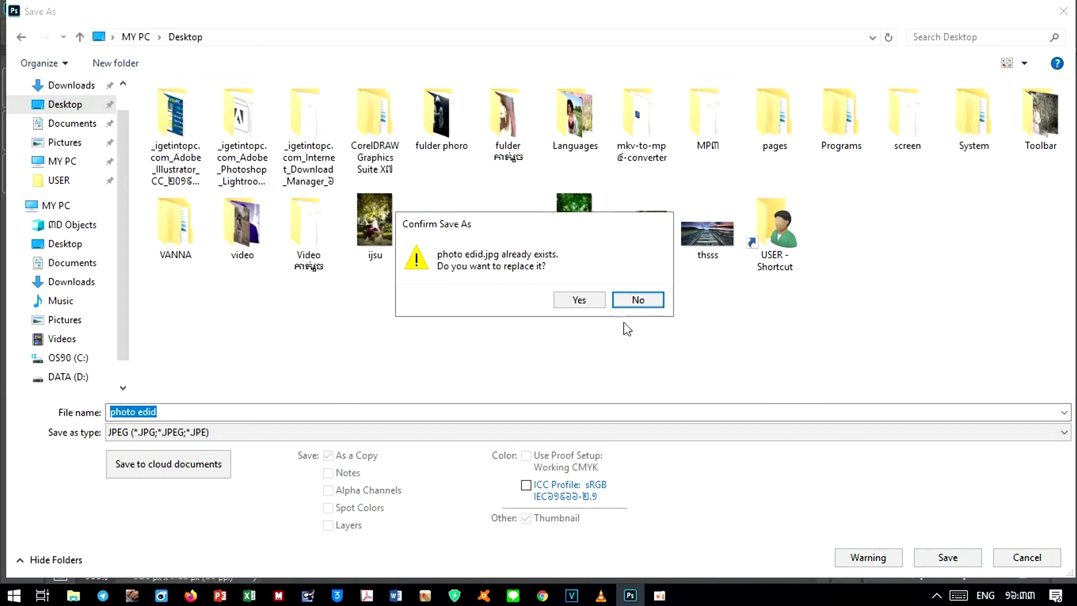
pyautogui.click(637, 300)
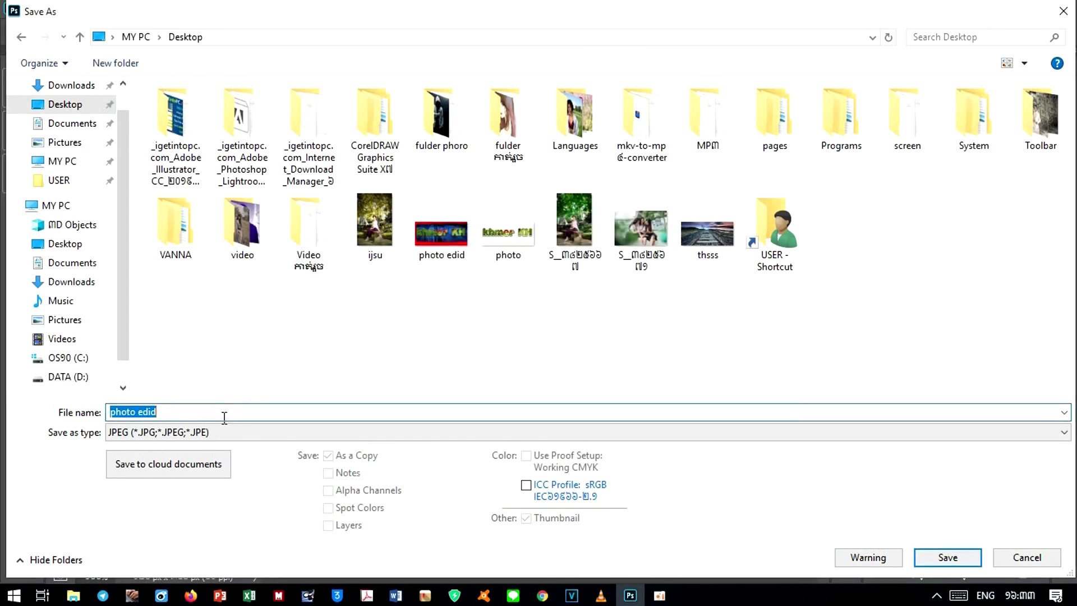
# Step: Change the file name to "photo edidd" and save the JPEG with Maximum quality and the Baseline ("Standard") format
pyautogui.click(188, 411)
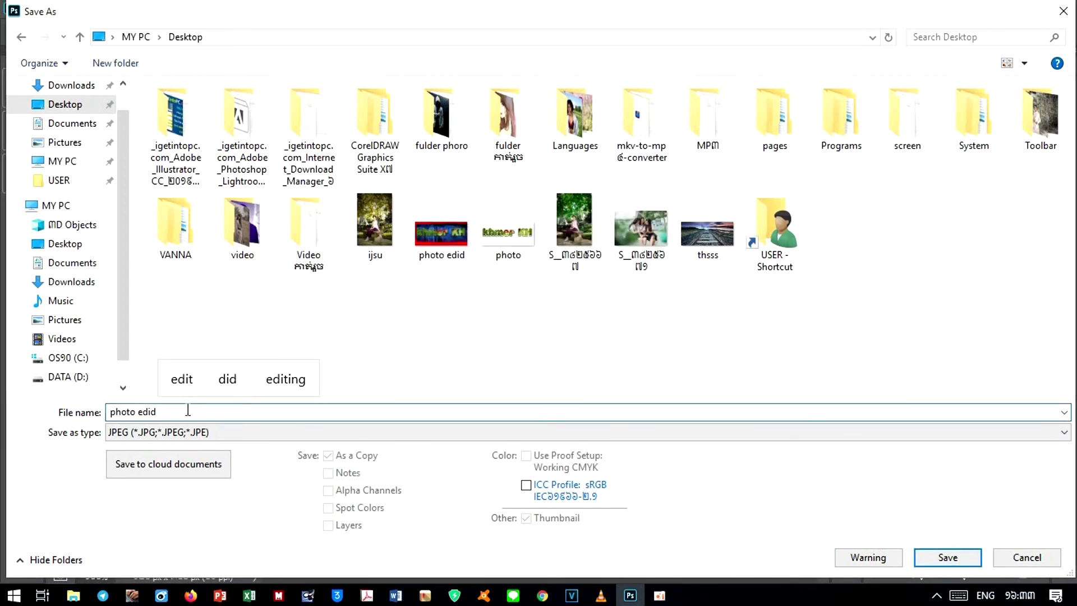
pyautogui.write('d')
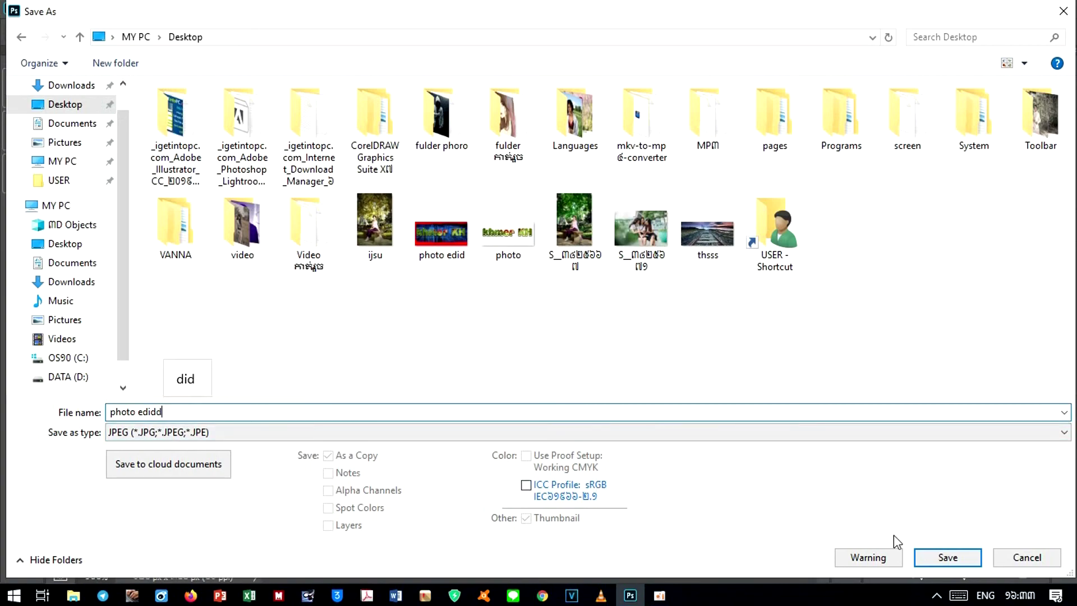
pyautogui.click(948, 557)
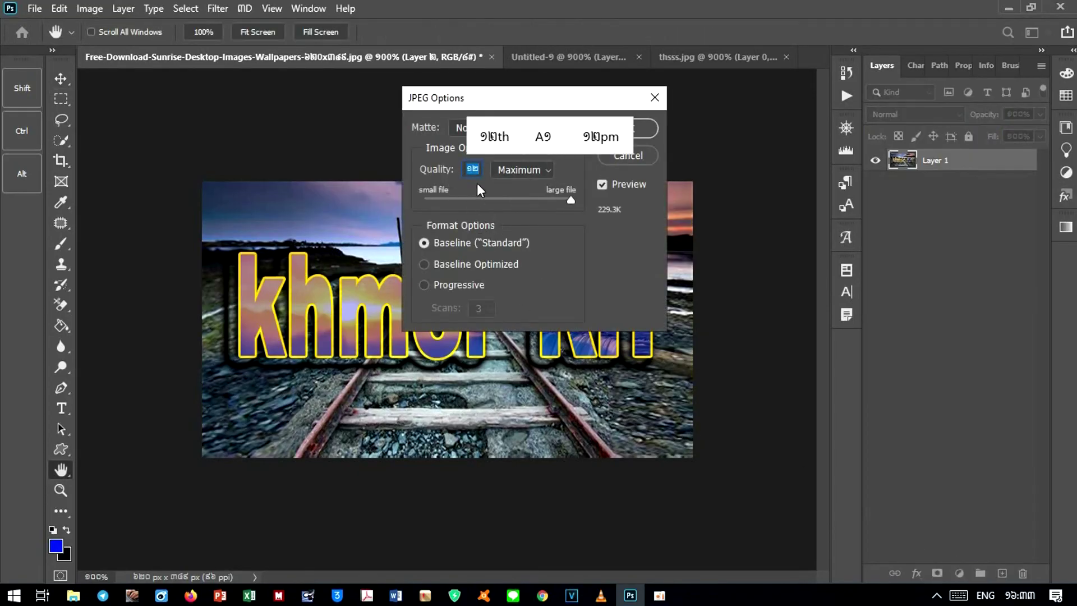
pyautogui.click(645, 127)
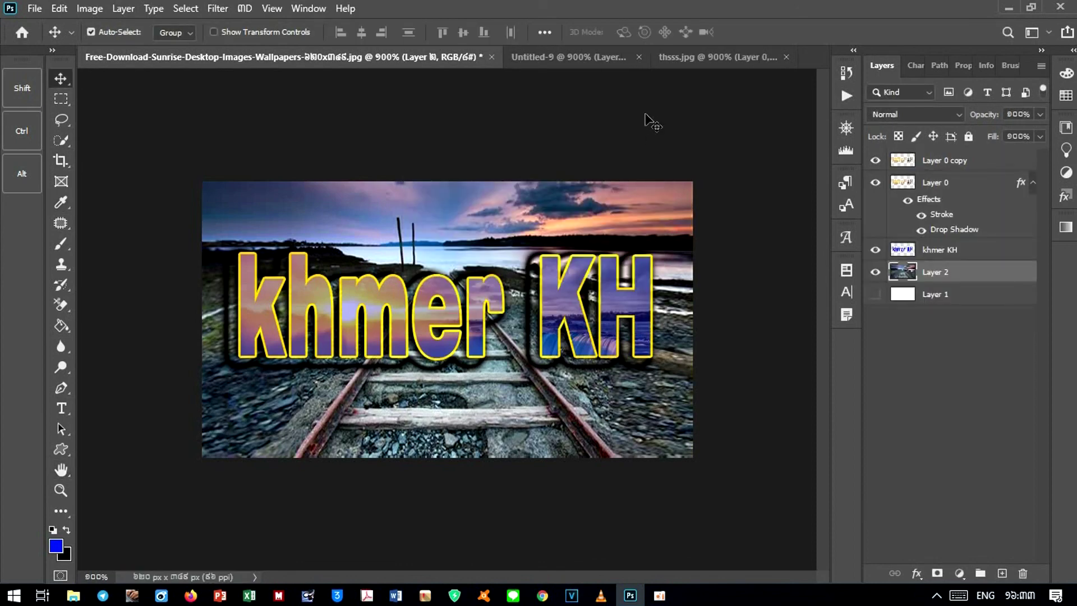
# Step: Minimize Photoshop, open the exported photo edidd from the desktop in Photos and view it in a maximized window
pyautogui.click(1009, 8)
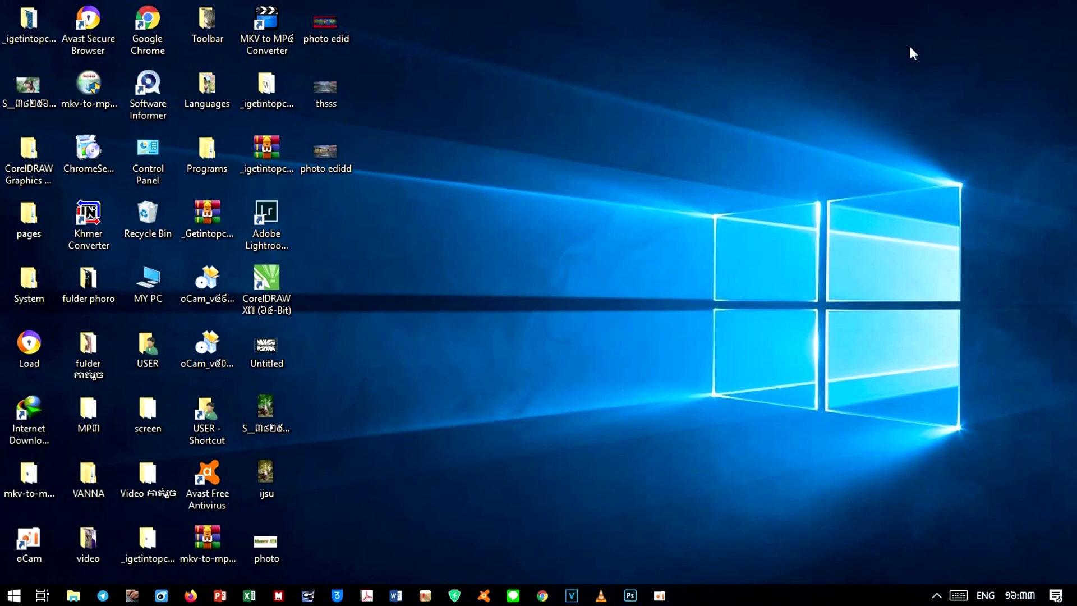
pyautogui.doubleClick(330, 153)
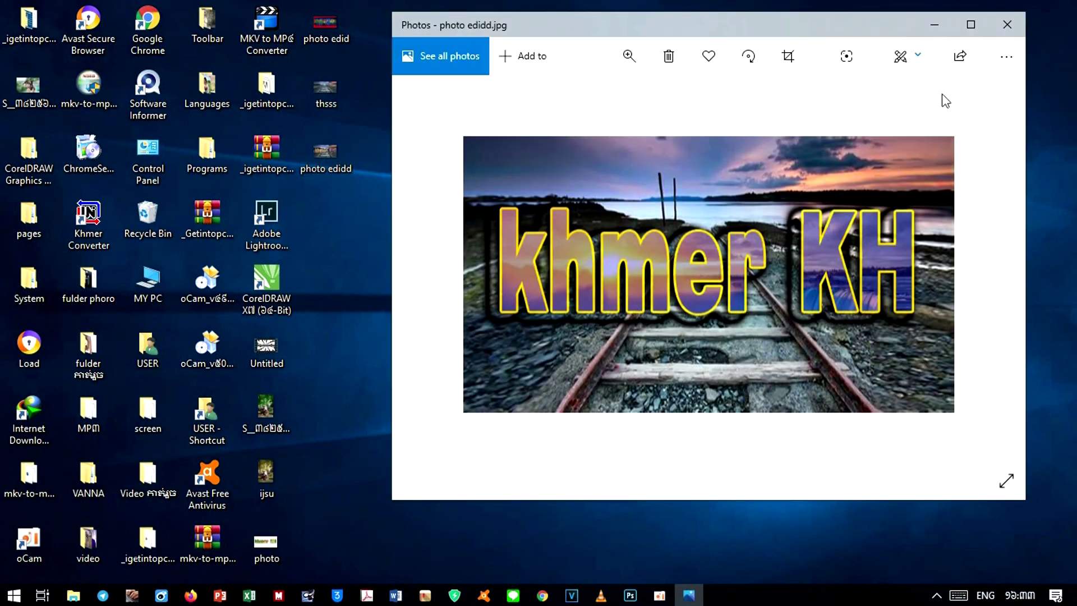
pyautogui.click(981, 26)
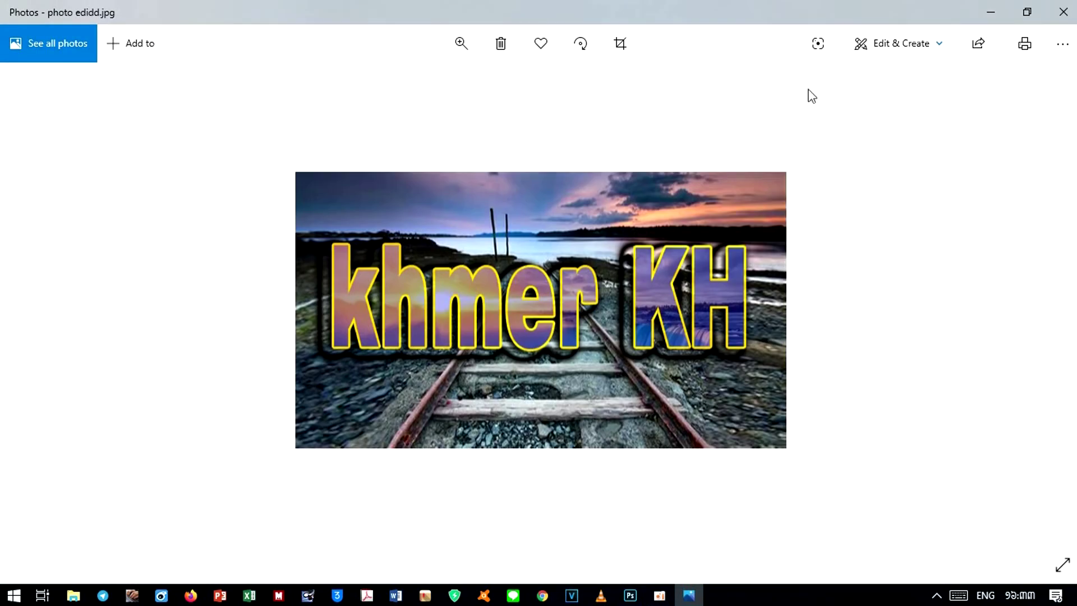